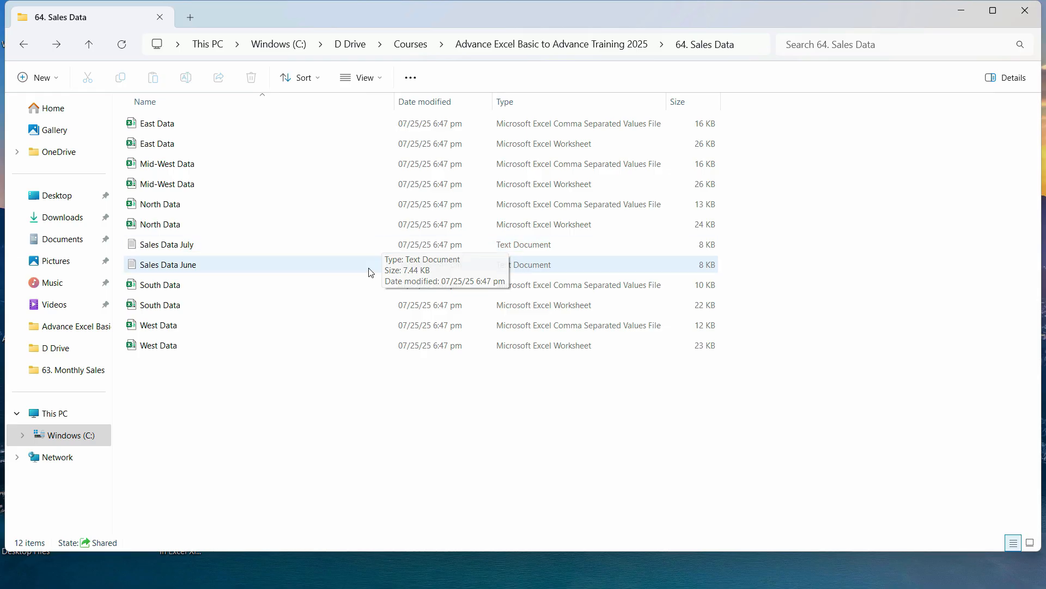
pyautogui.click(366, 270)
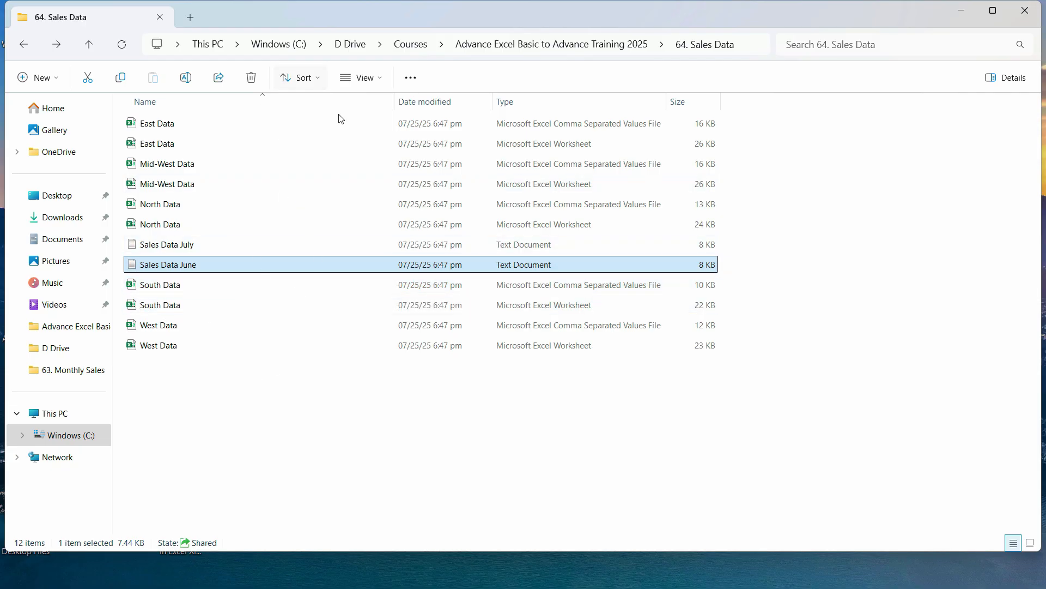
pyautogui.click(613, 286)
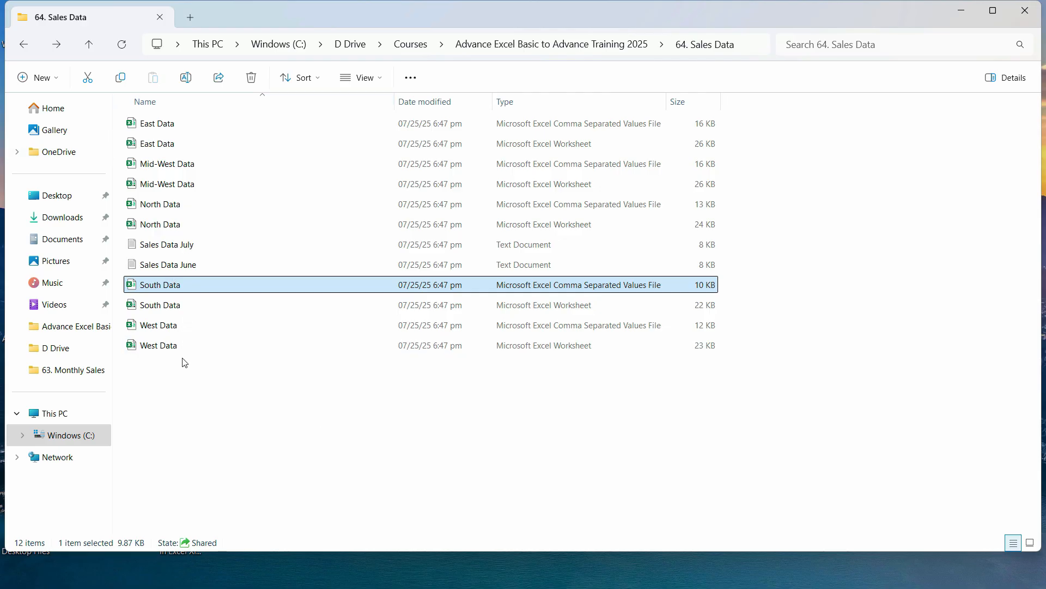
pyautogui.click(423, 381)
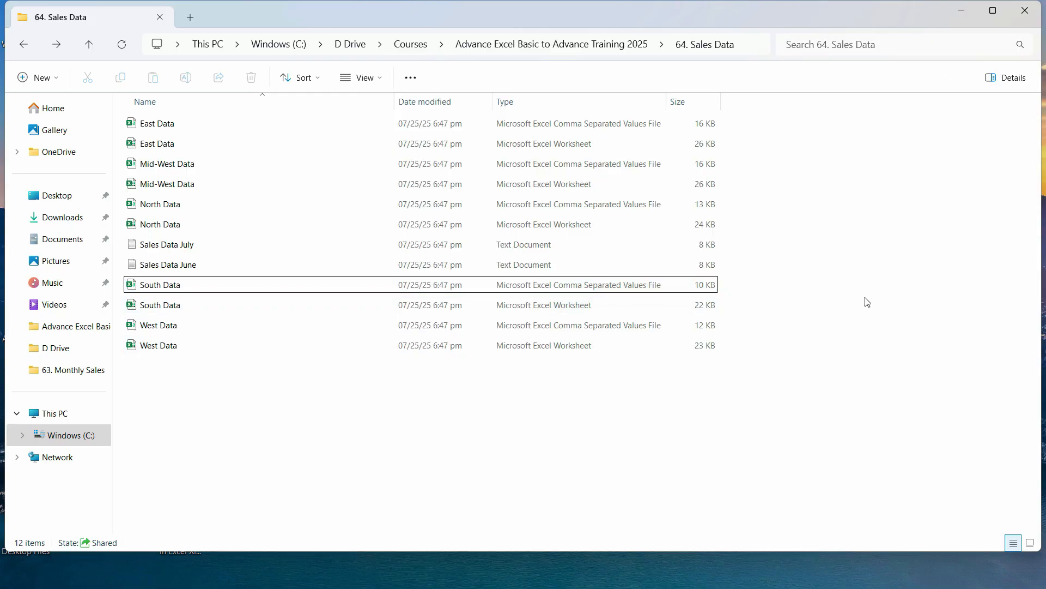
# Minimize the file window, switch to Excel and create a blank workbook
pyautogui.click(962, 11)
pyautogui.click(344, 572)
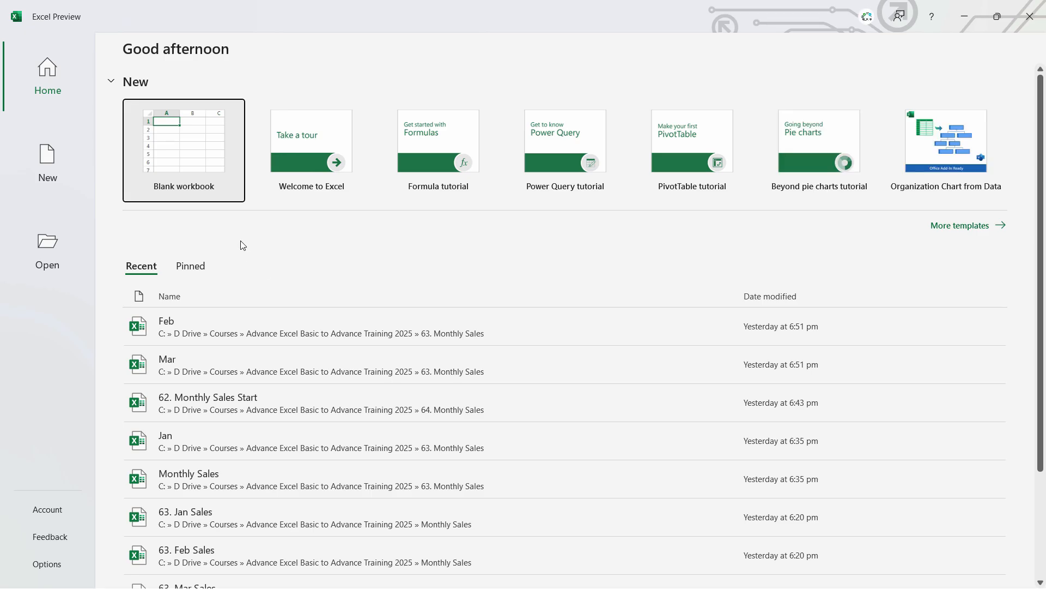
pyautogui.click(190, 158)
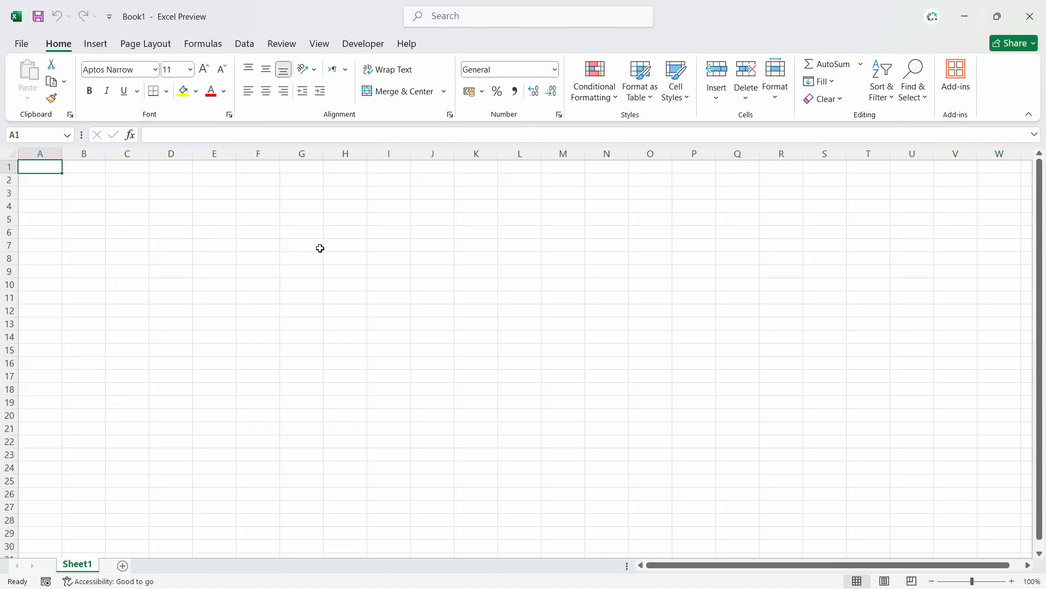
# Get data from the "64. Sales Data" folder and open its file list for transformation in Power Query
pyautogui.click(244, 44)
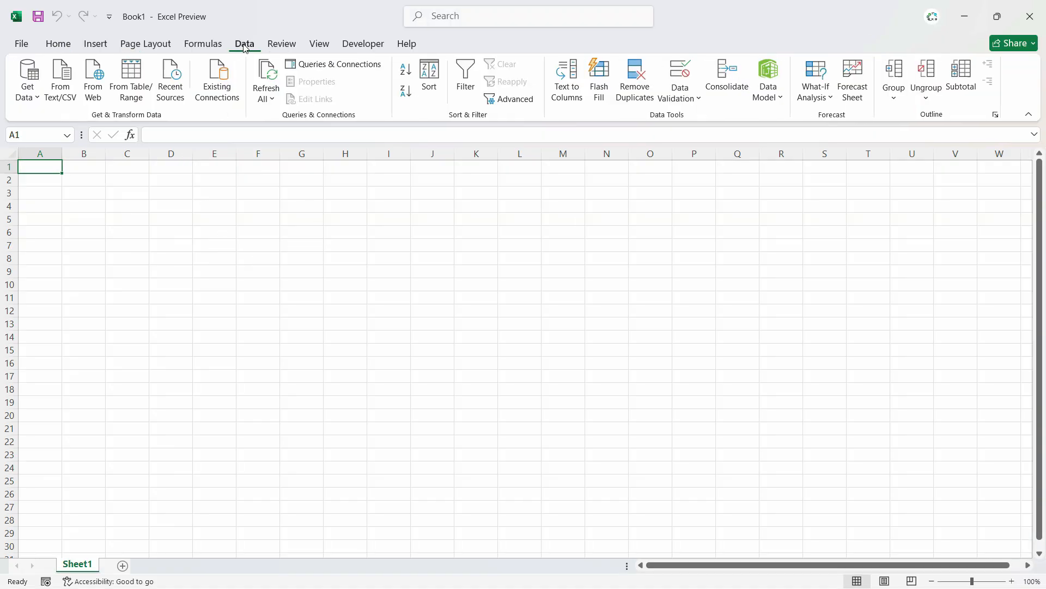
pyautogui.click(27, 82)
pyautogui.moveTo(82, 118)
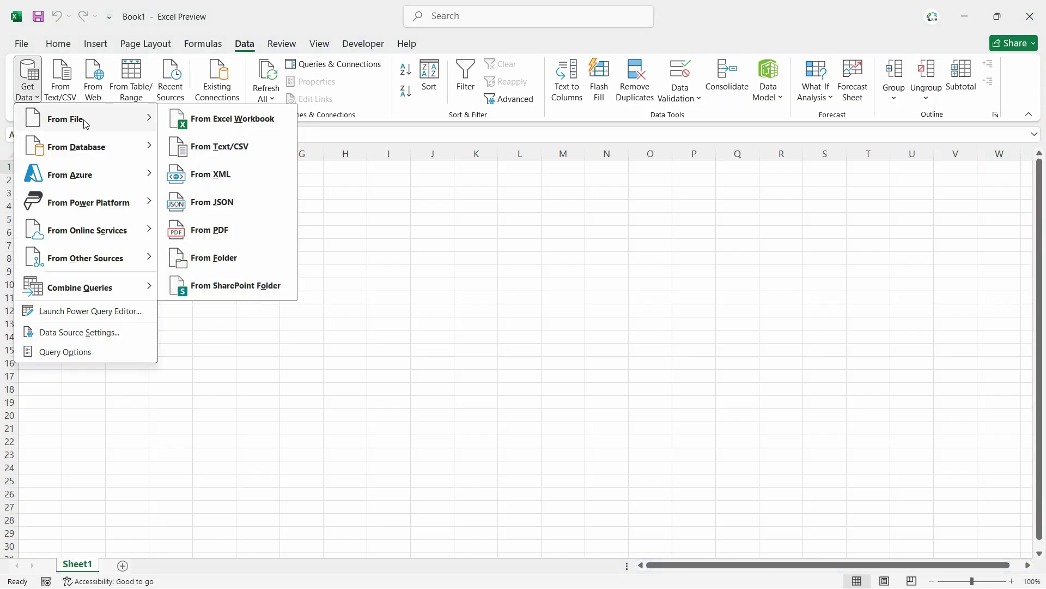
pyautogui.click(213, 257)
pyautogui.click(171, 131)
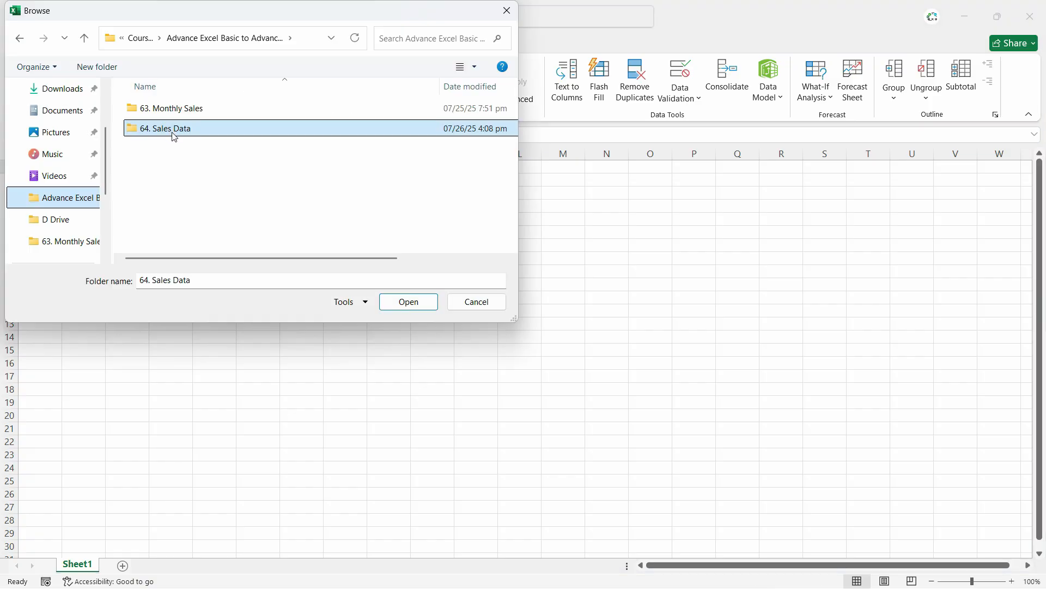
pyautogui.click(404, 303)
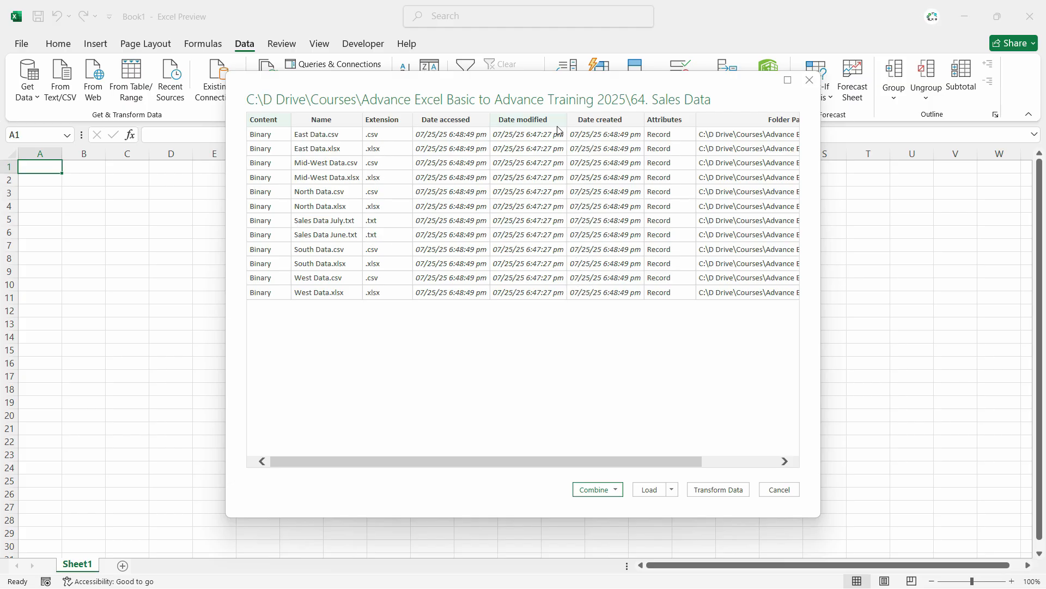
pyautogui.click(718, 489)
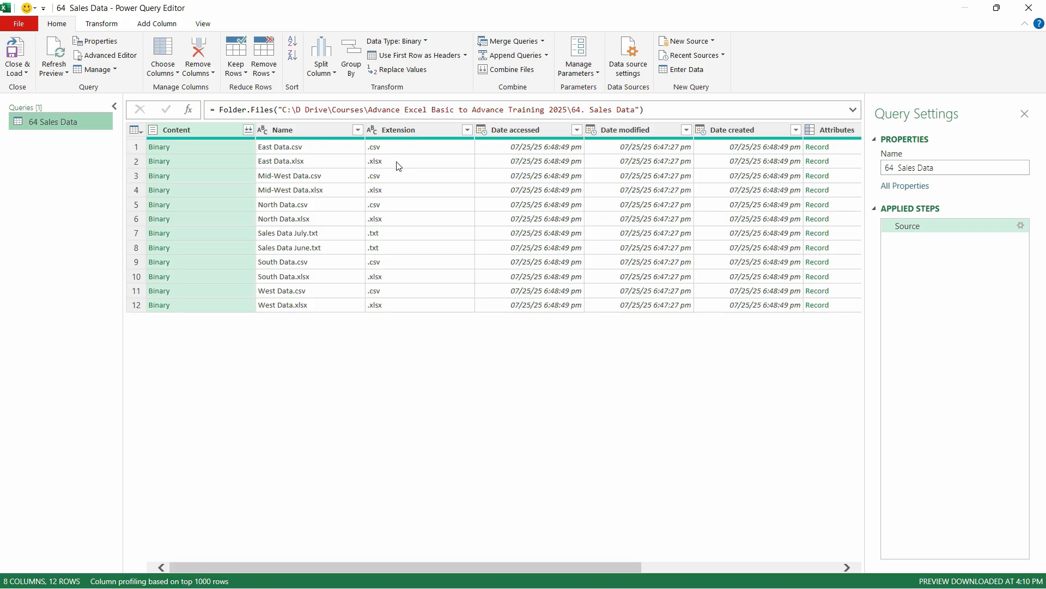
# Filter the Extension column so that only .xlsx files remain
pyautogui.click(467, 129)
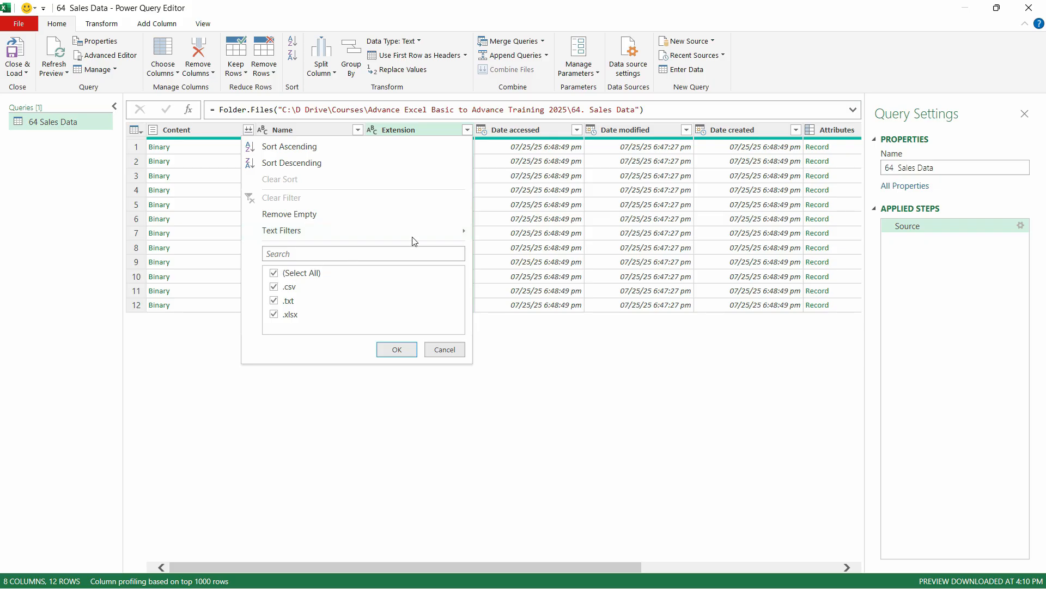
pyautogui.moveTo(428, 233)
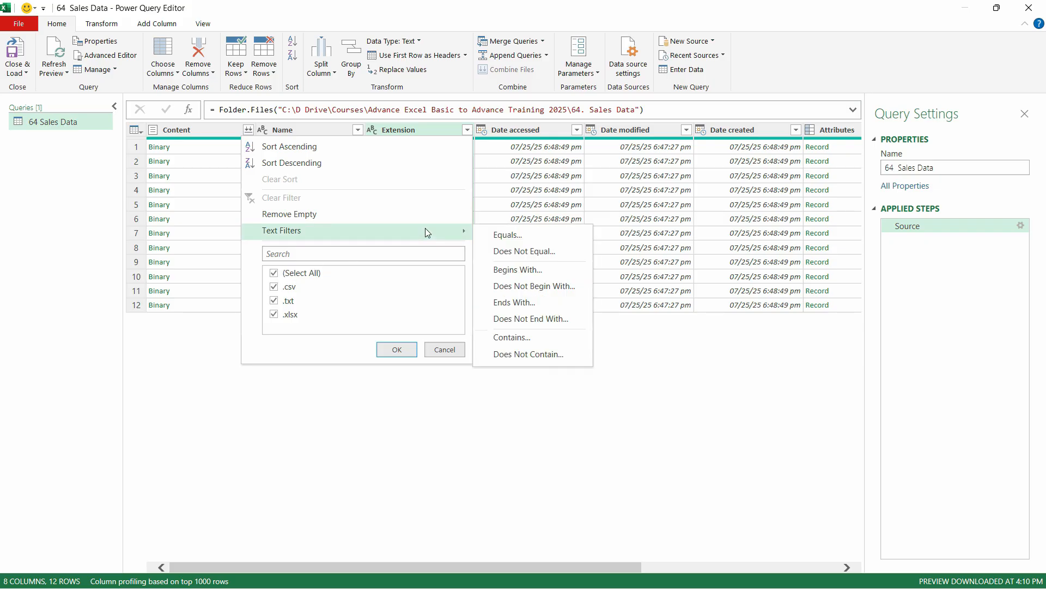
pyautogui.click(274, 273)
pyautogui.click(274, 315)
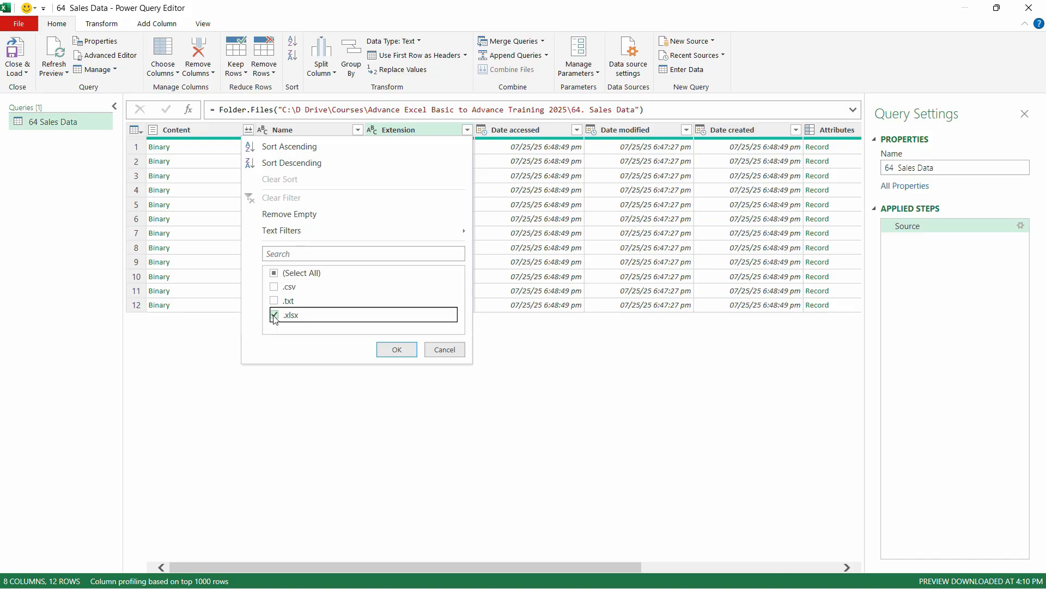
pyautogui.click(397, 350)
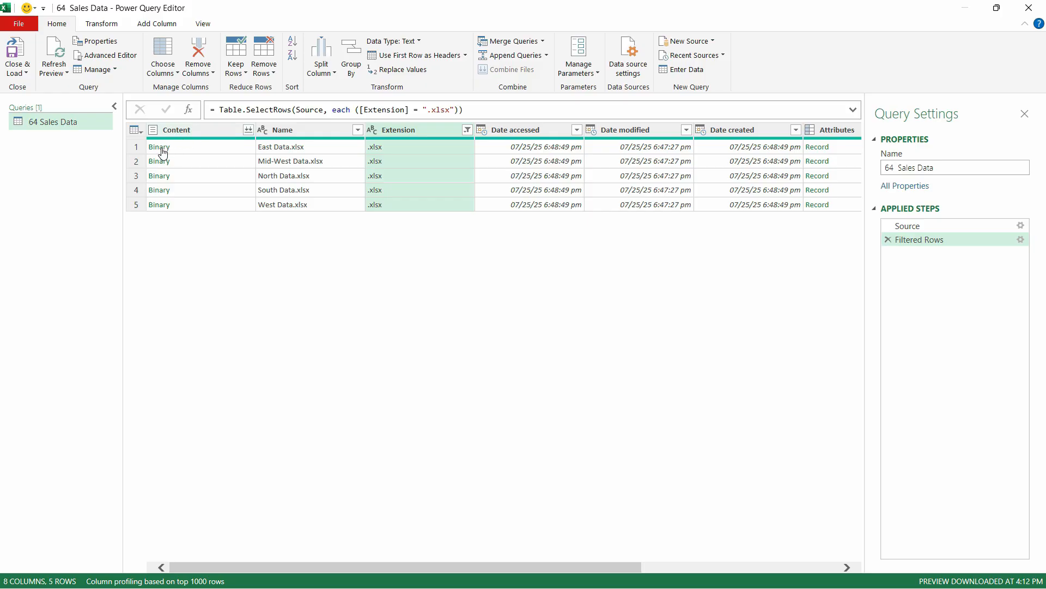
# Try to combine the Content files, using the East_Data table of the first file as the object to extract
pyautogui.click(135, 146)
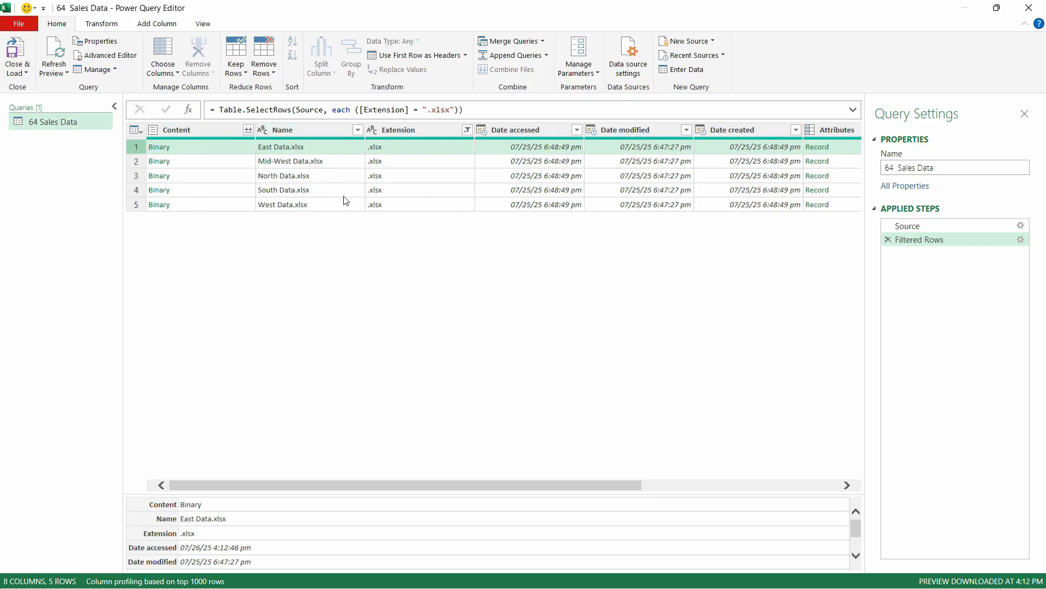
pyautogui.click(249, 129)
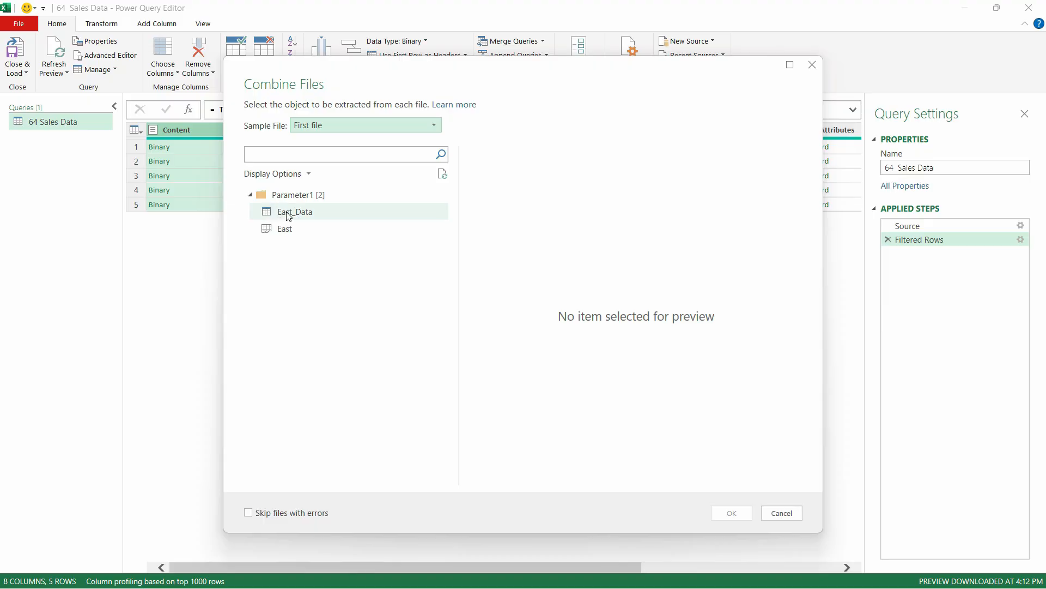
pyautogui.click(285, 233)
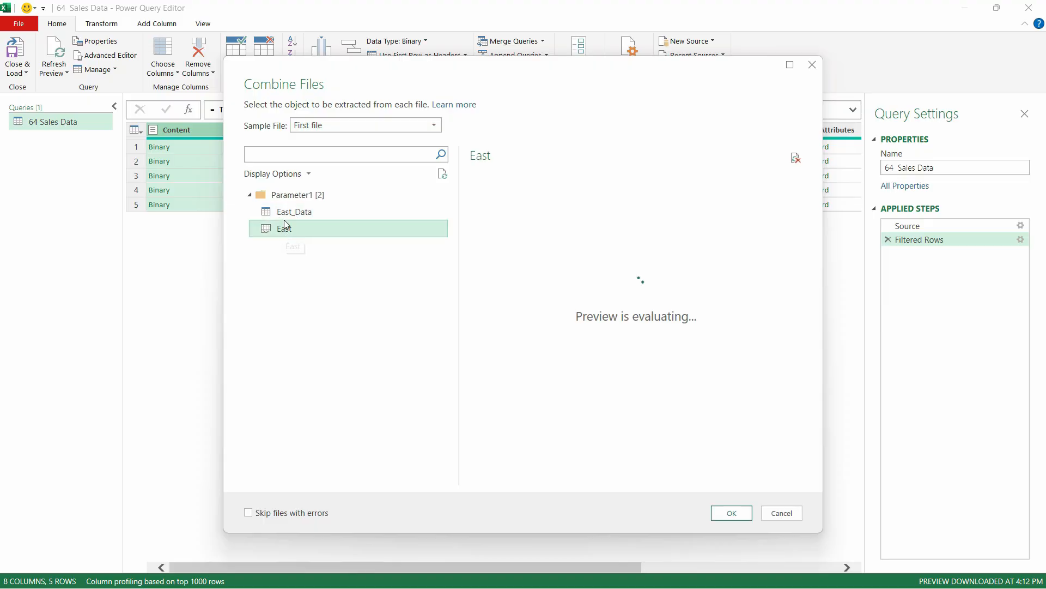
pyautogui.click(285, 215)
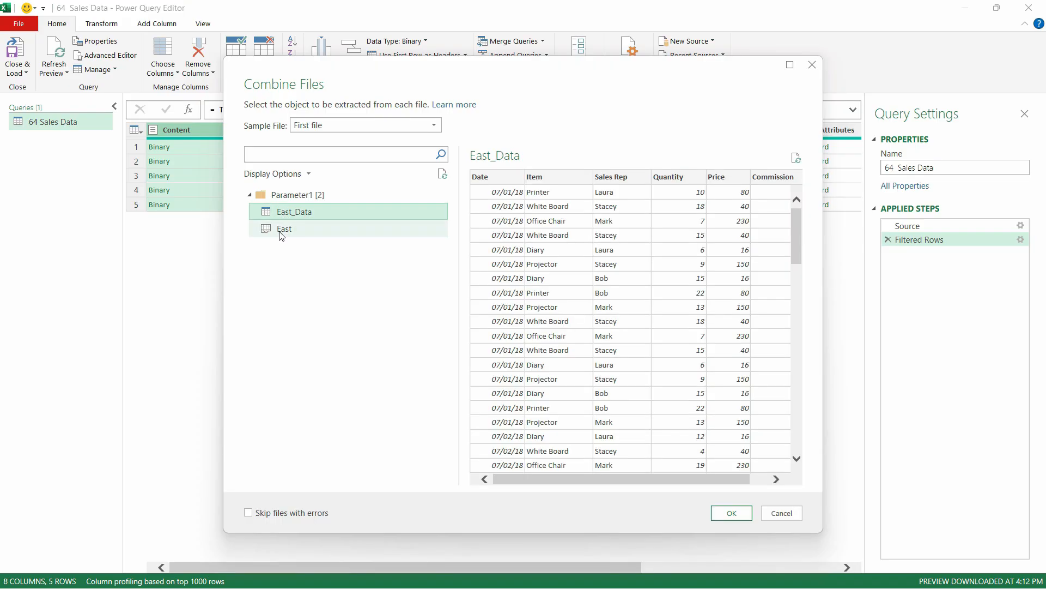
pyautogui.click(287, 229)
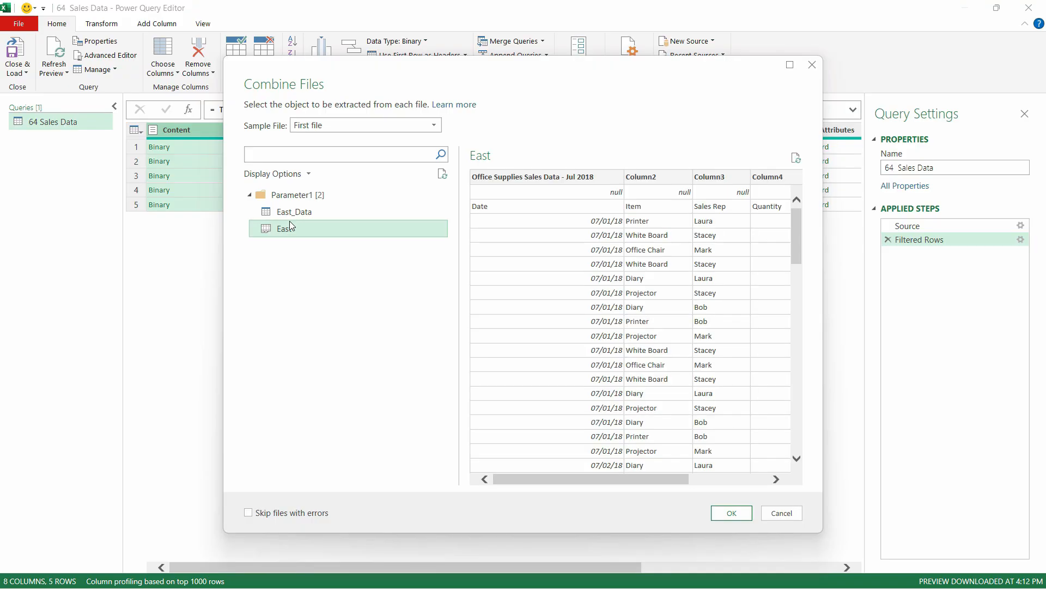
pyautogui.click(294, 215)
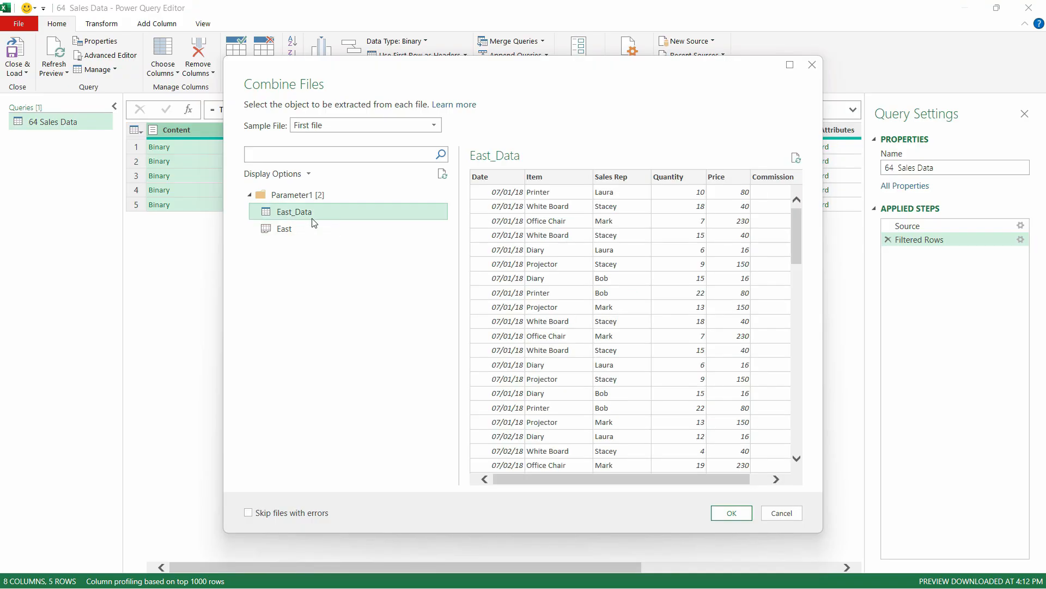
pyautogui.click(745, 518)
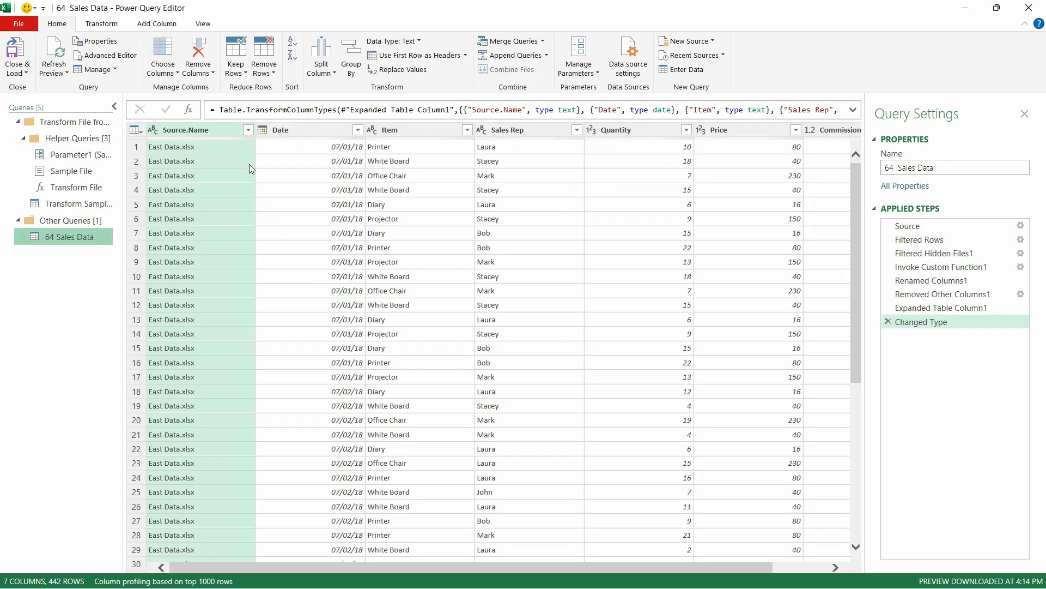
# Examine the combined table down to its last row and show the details of that row's Source.Name cell
pyautogui.scroll(-15, 253, 262)
pyautogui.scroll(-20, 244, 292)
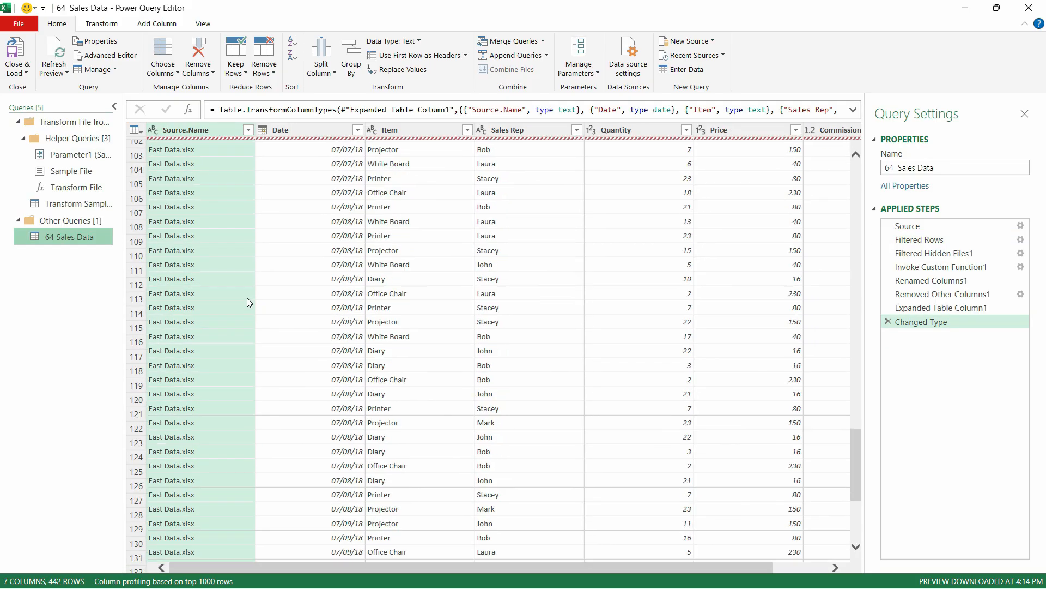
pyautogui.scroll(-20, 325, 314)
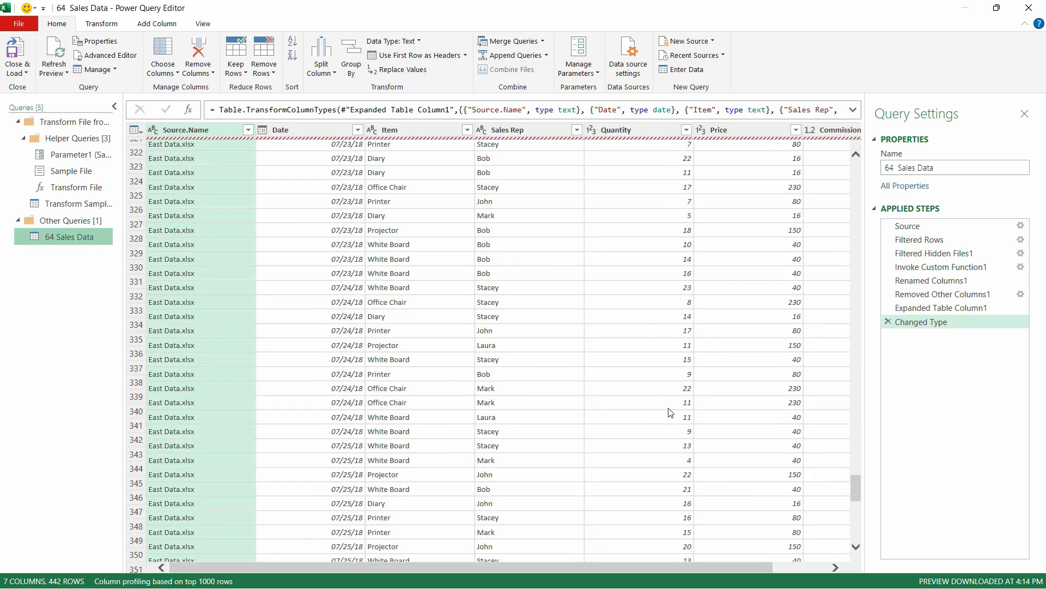
pyautogui.click(171, 554)
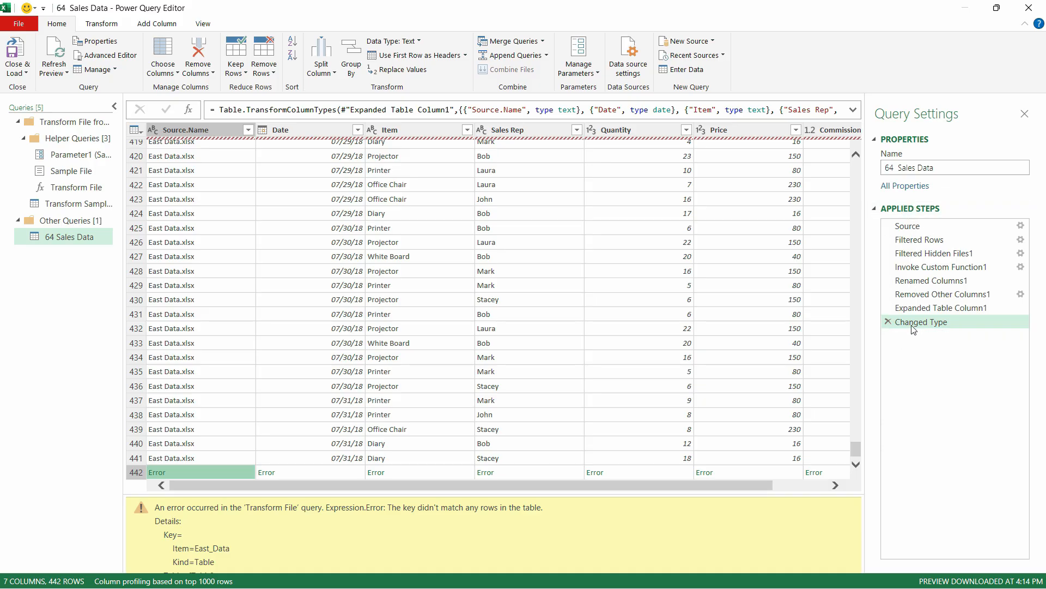
# Delete all applied steps of the 64 Sales Data query that follow Filtered Rows, from Changed Type back to Filtered Hidden Files1
pyautogui.click(887, 322)
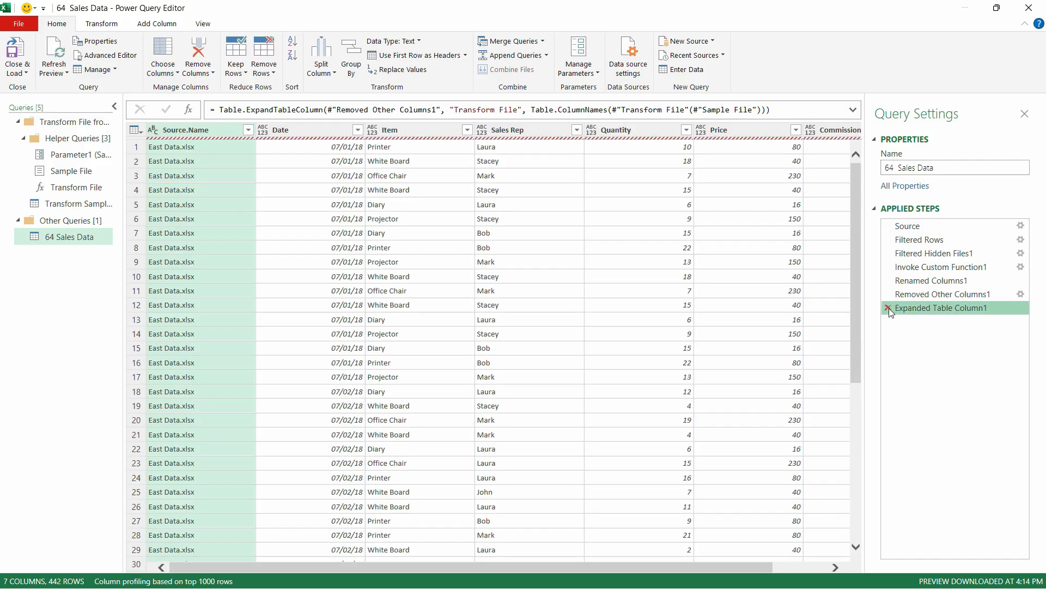
pyautogui.click(889, 308)
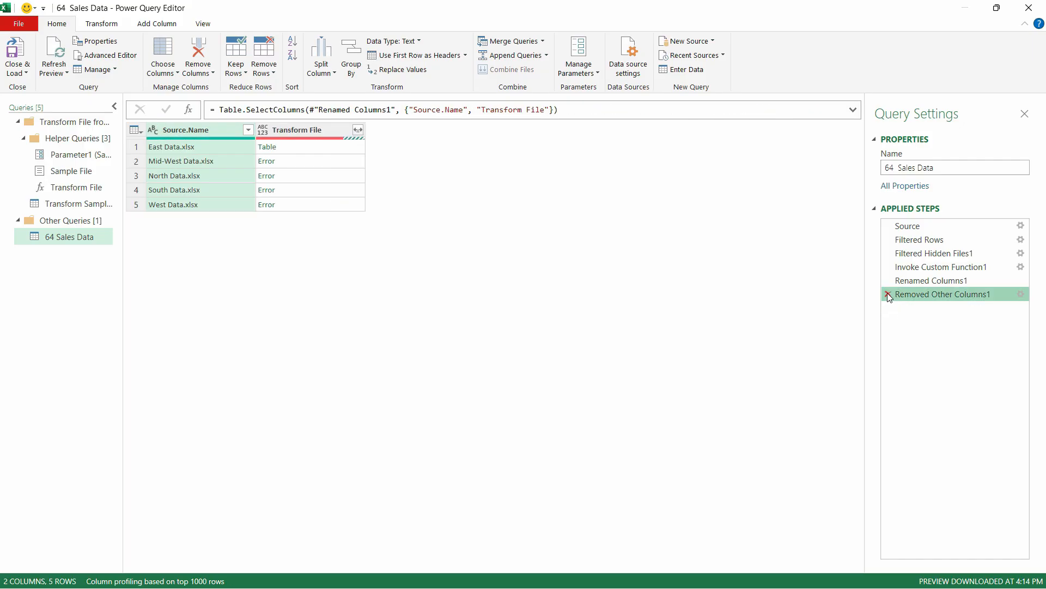
pyautogui.click(888, 294)
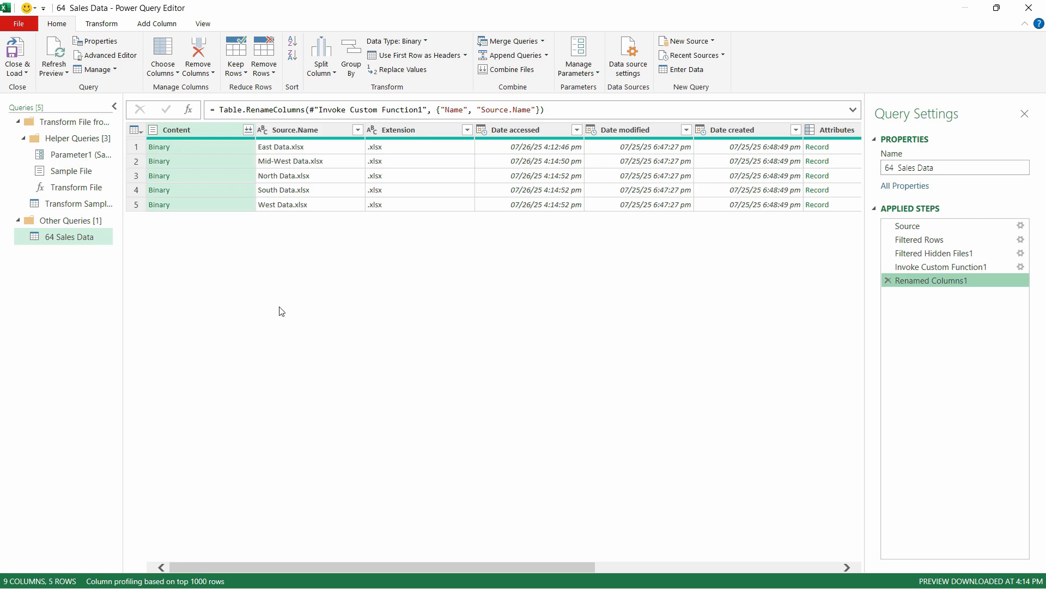
pyautogui.click(888, 280)
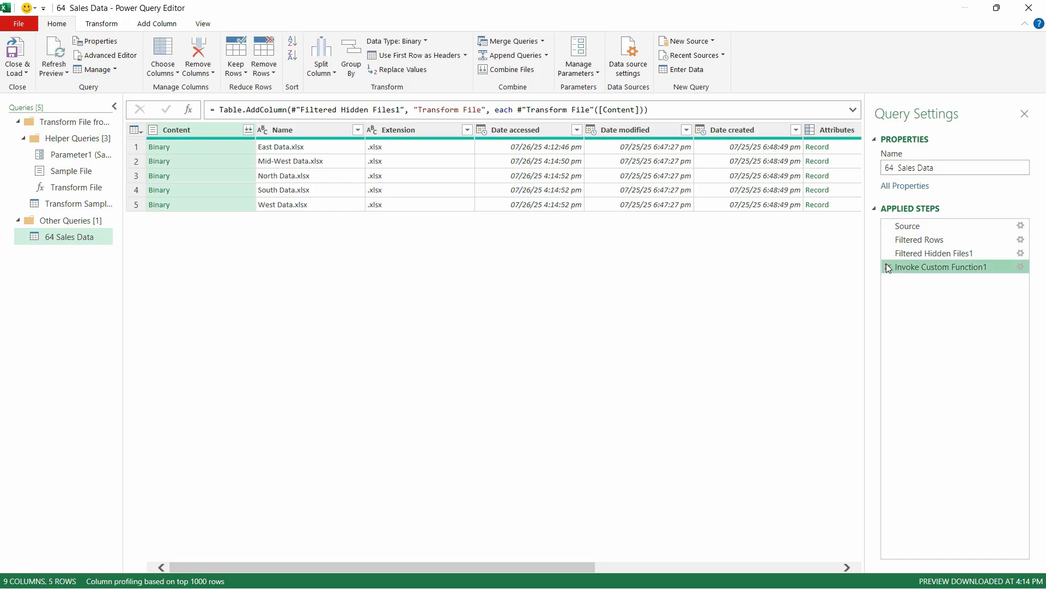
pyautogui.click(888, 267)
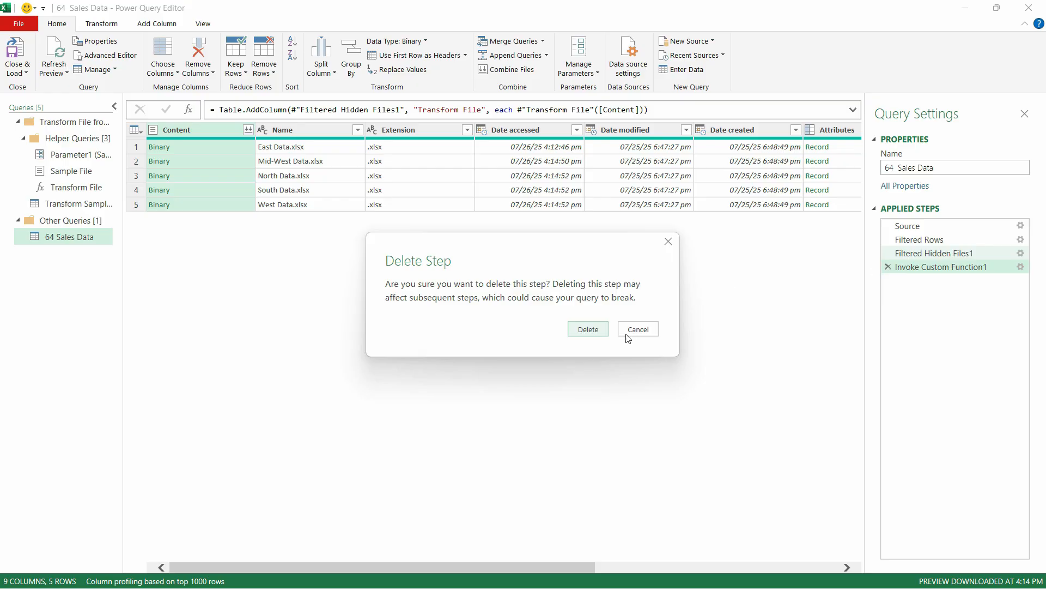
pyautogui.click(588, 329)
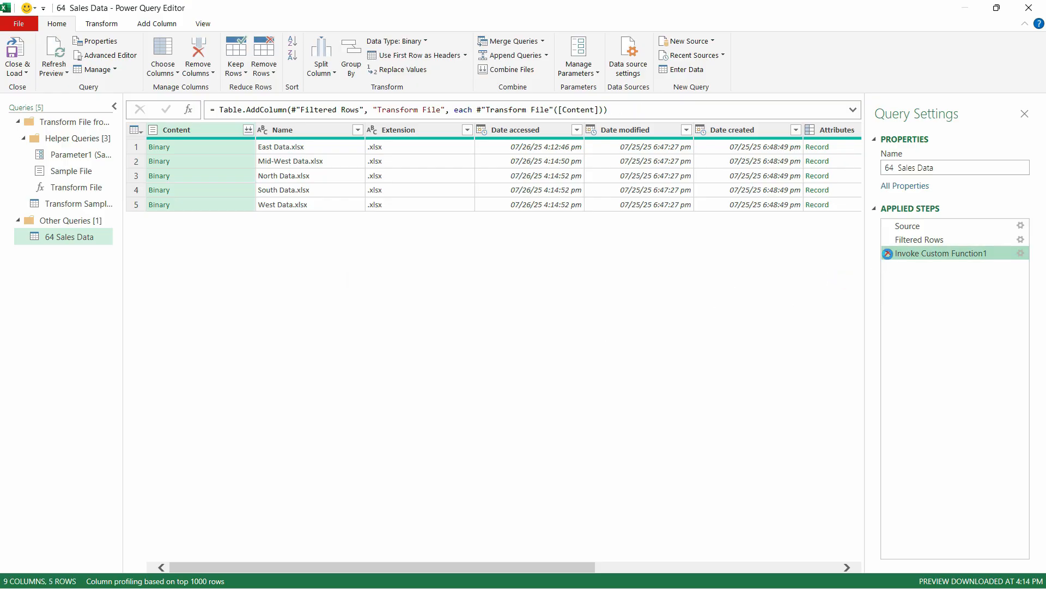
pyautogui.click(888, 253)
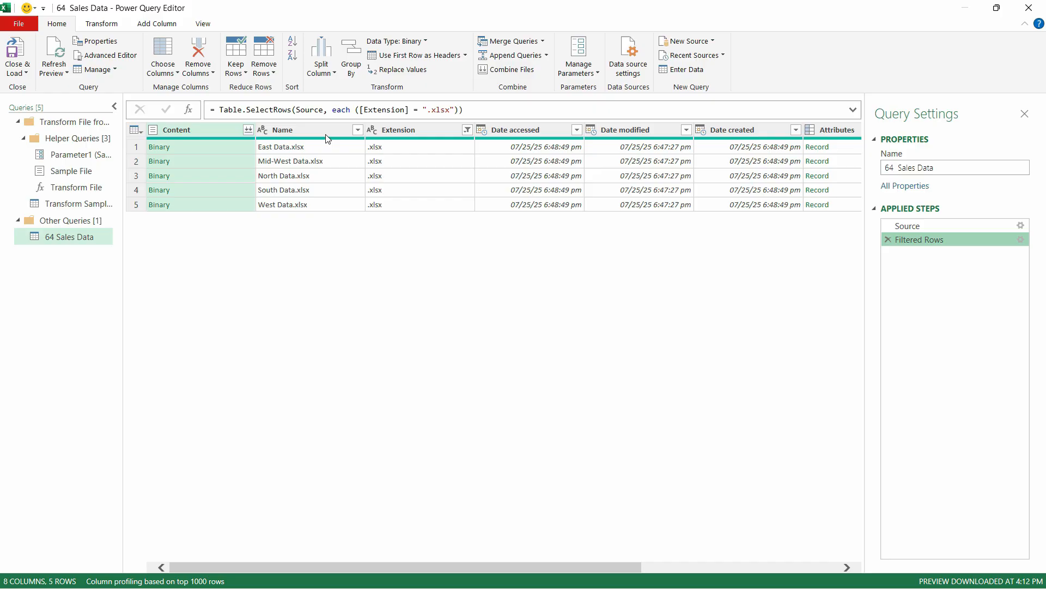
# Keep only the Name and Content columns by removing all other columns from the query
pyautogui.moveTo(289, 129); pyautogui.dragTo(229, 131)
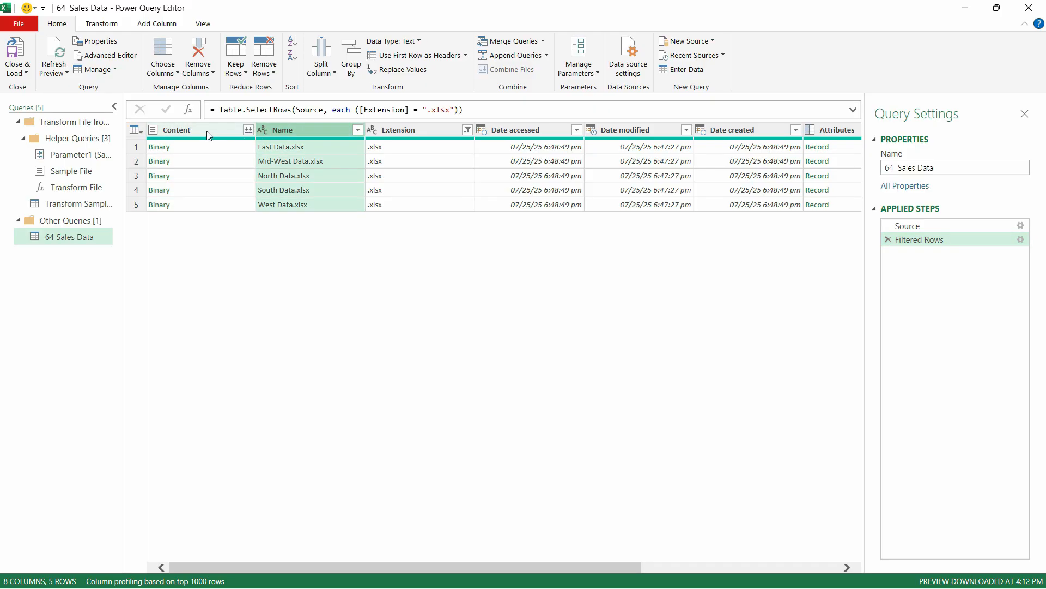
pyautogui.keyDown('ctrl'); pyautogui.click(208, 132); pyautogui.keyUp('ctrl')
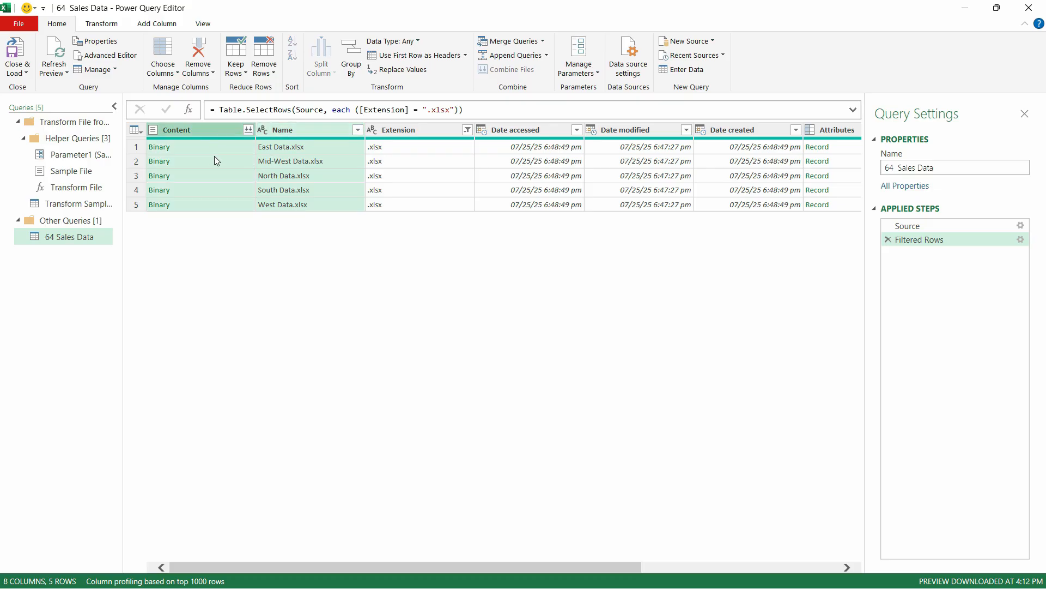
pyautogui.rightClick(305, 129)
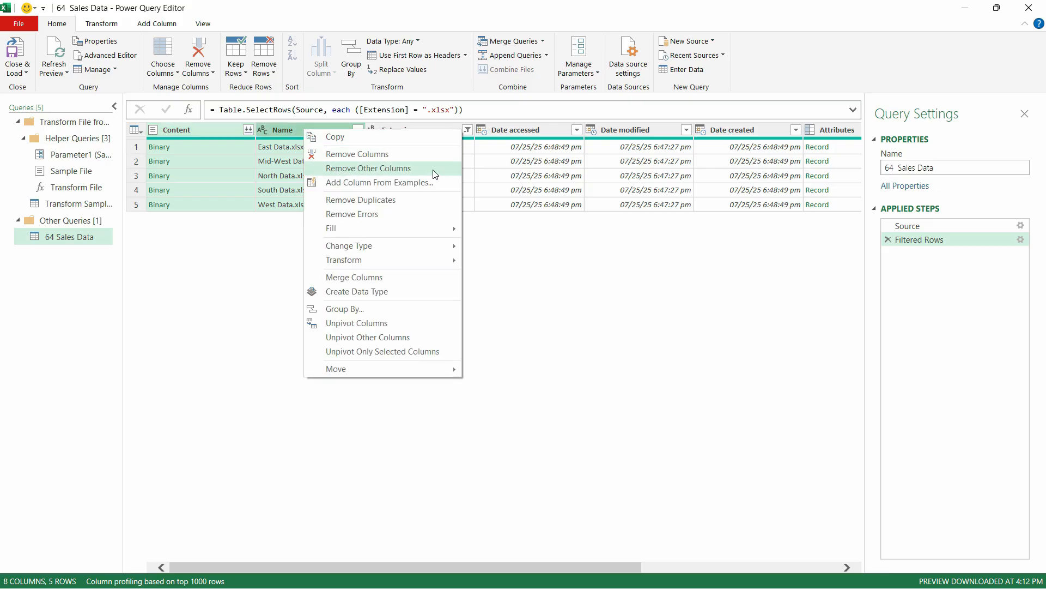
pyautogui.click(416, 169)
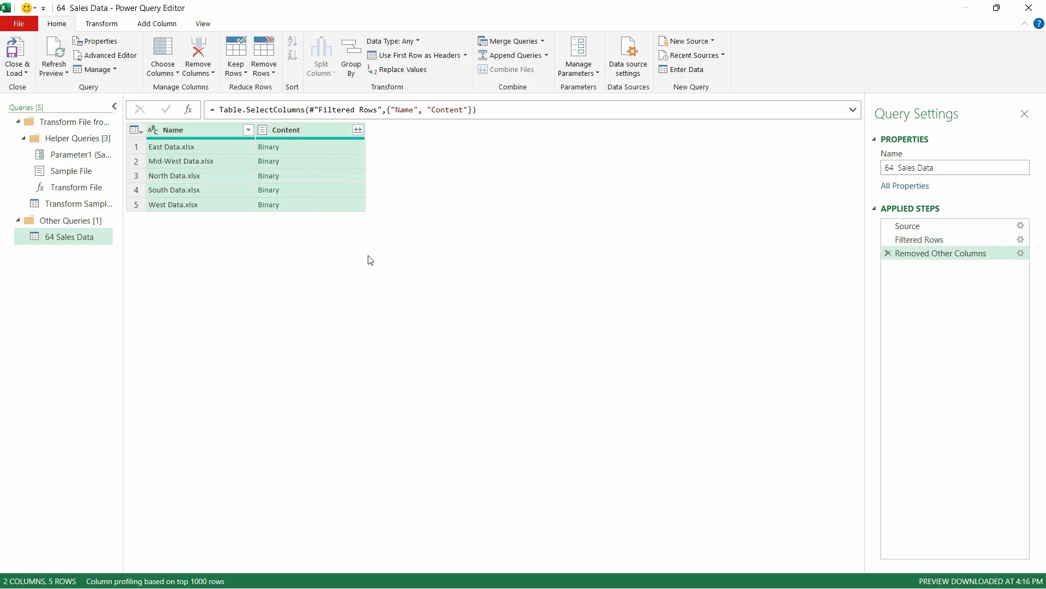
# Add a custom column named Tables with the formula =Excel.Workbook([Content])
pyautogui.click(165, 25)
pyautogui.click(62, 55)
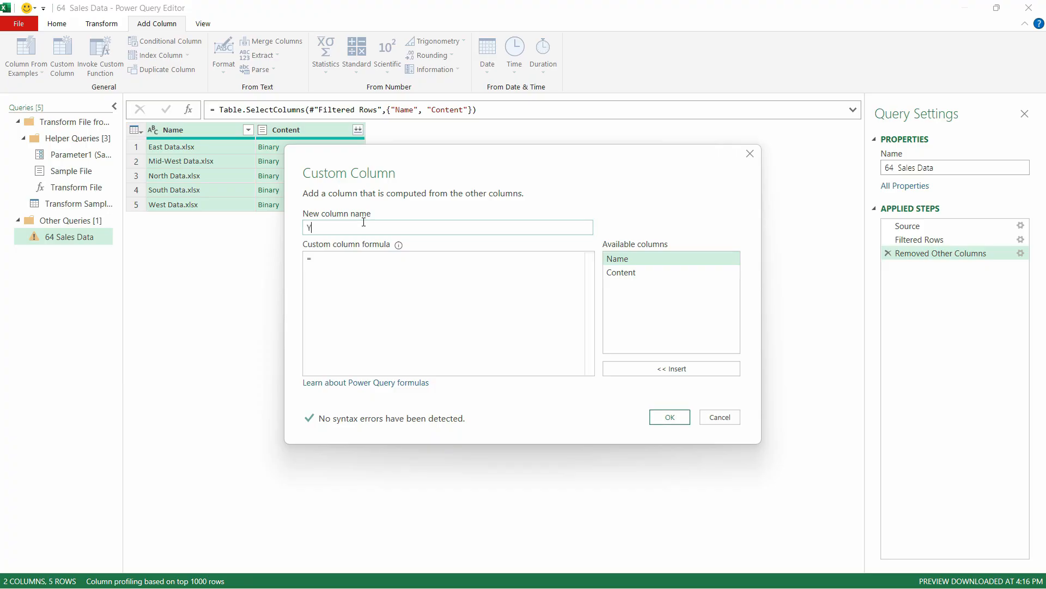
pyautogui.click(460, 256)
pyautogui.write('xcel')
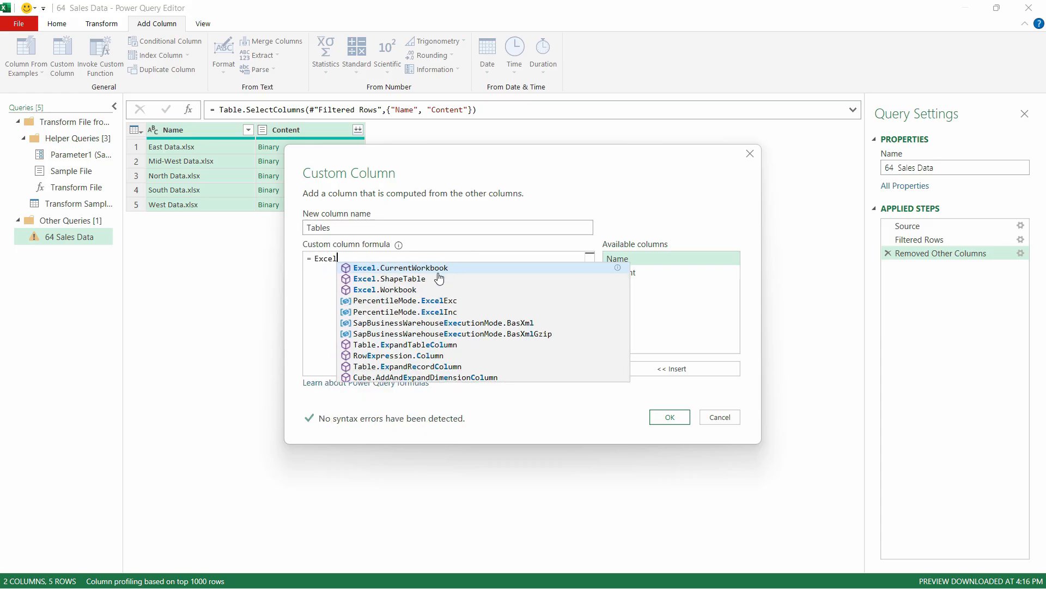
pyautogui.click(408, 290)
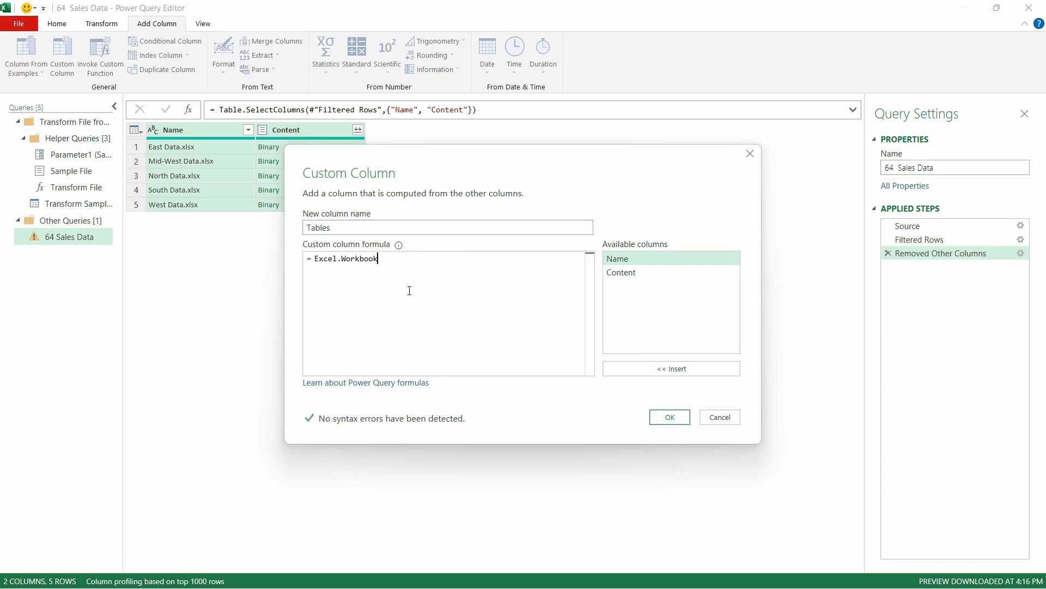
pyautogui.doubleClick(632, 279)
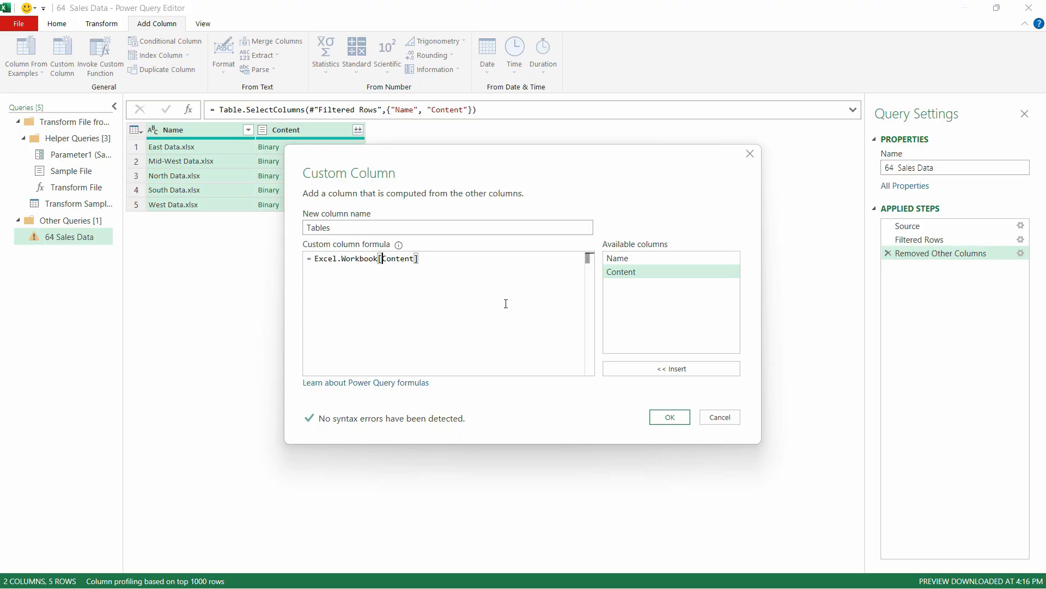
pyautogui.write('(')
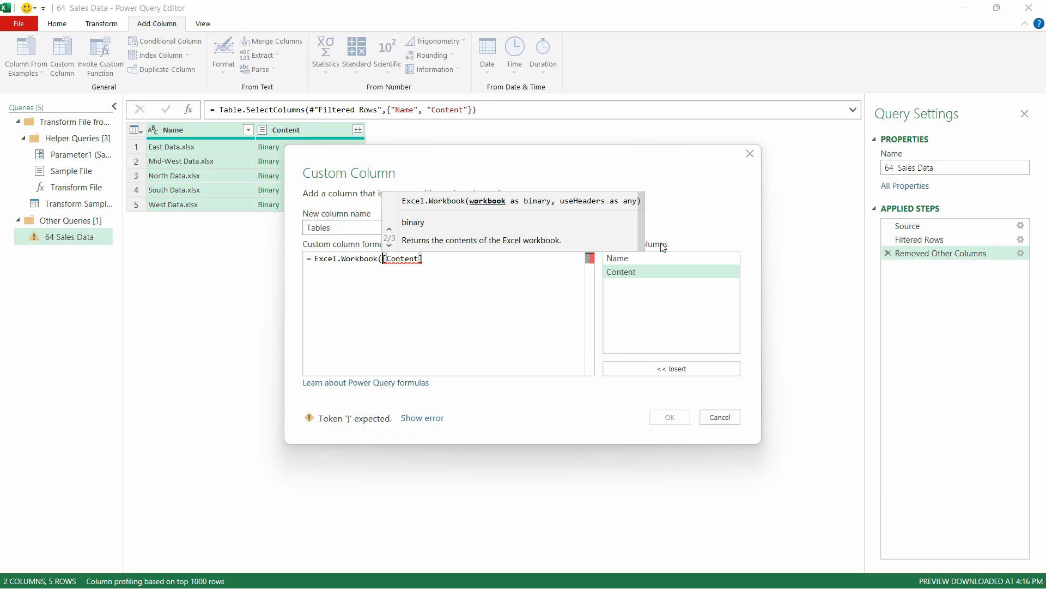
pyautogui.click(506, 253)
pyautogui.write(')')
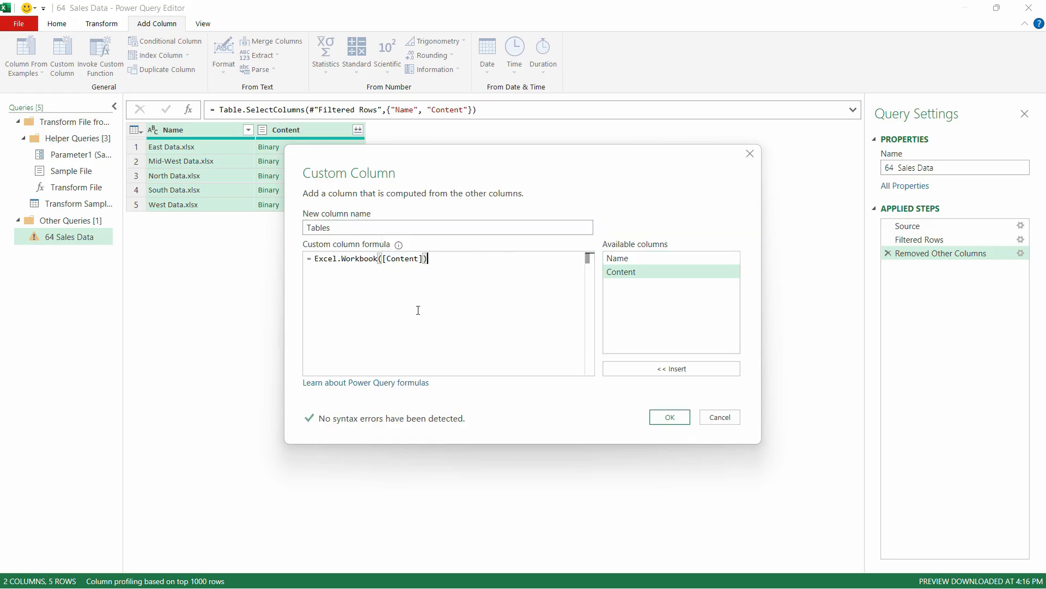
pyautogui.moveTo(428, 259); pyautogui.dragTo(382, 260)
pyautogui.press('BackSpace')
pyautogui.press('BackSpace')
pyautogui.write('k')
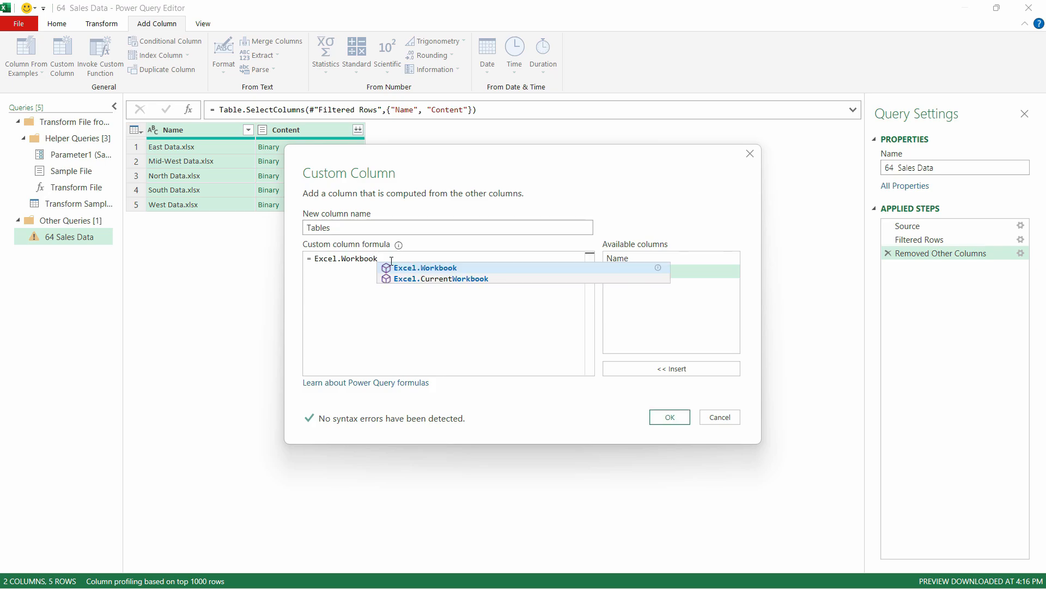
pyautogui.write('([Content])')
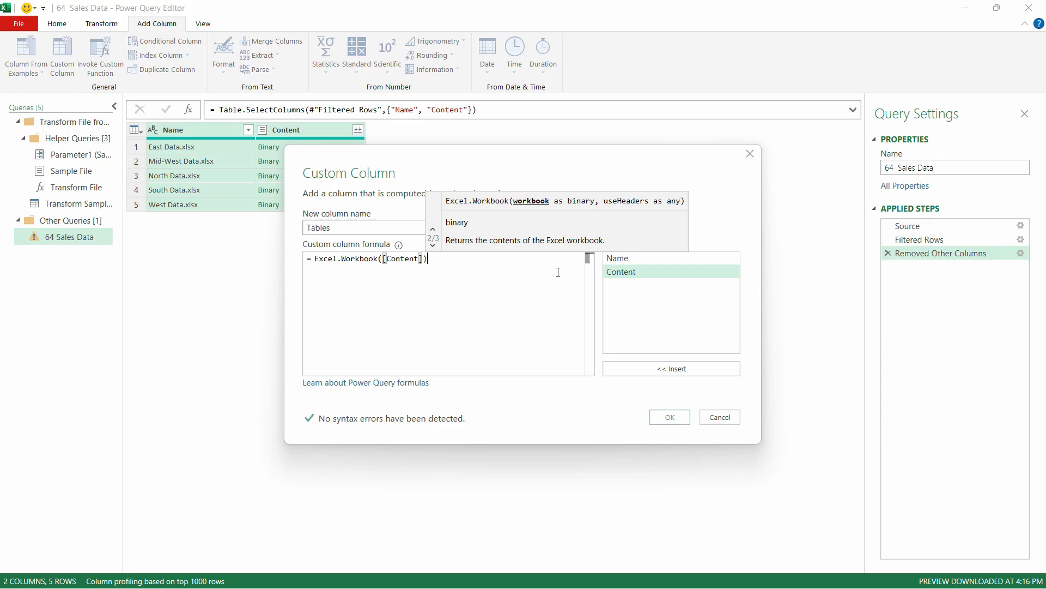
pyautogui.click(670, 417)
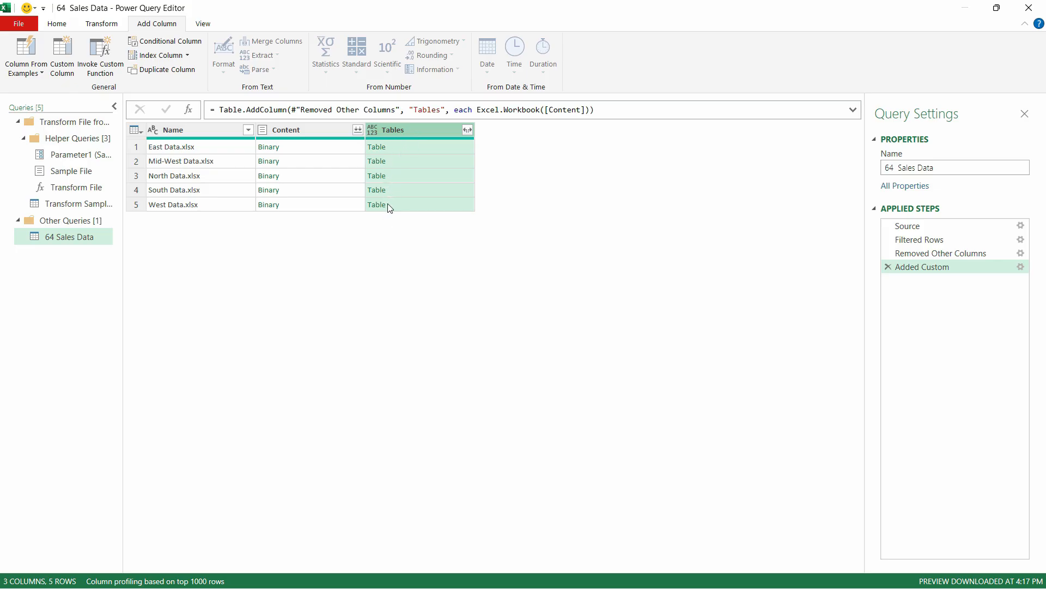
# Preview the nested table of East Data.xlsx in the Tables column, and remove the Content column from the query
pyautogui.click(419, 145)
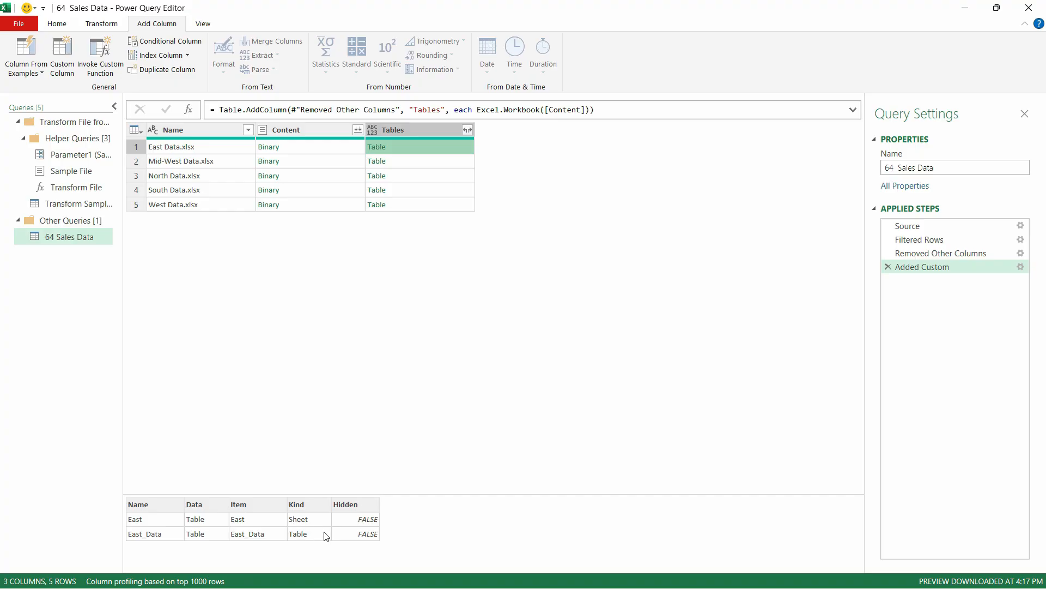
pyautogui.click(301, 129)
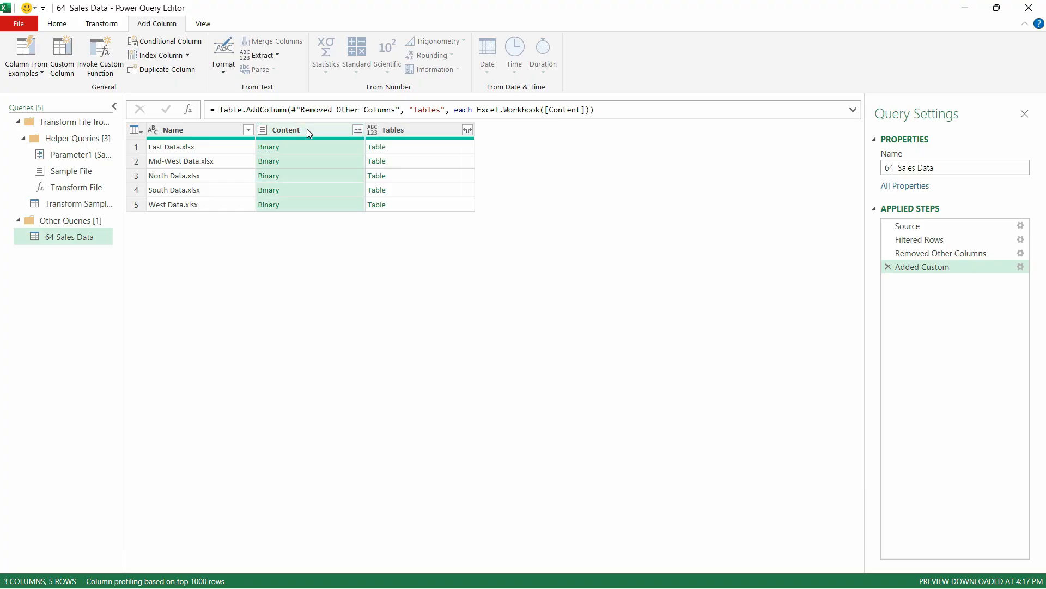
pyautogui.rightClick(308, 131)
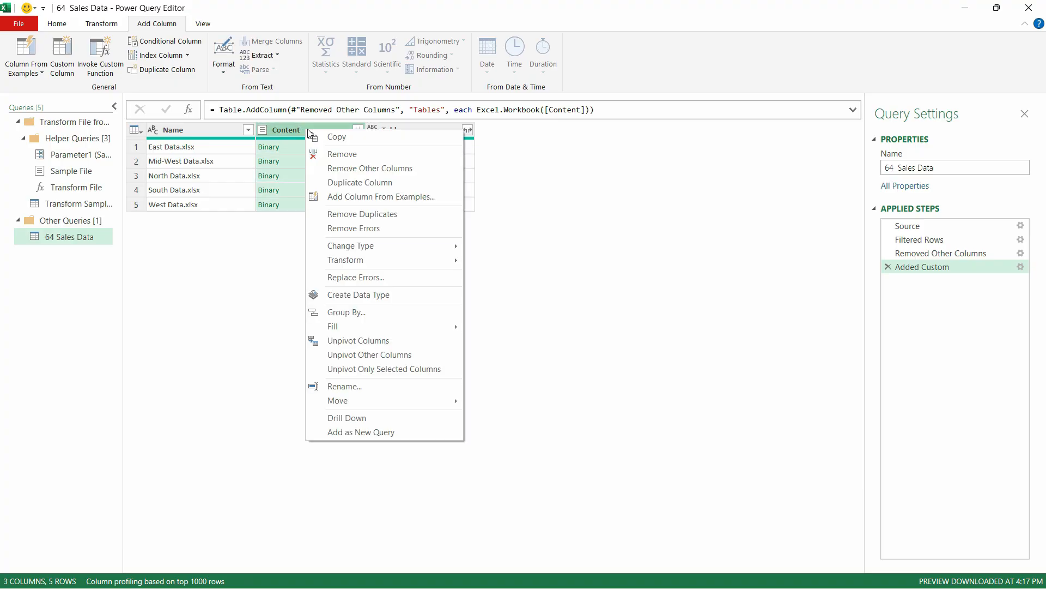
pyautogui.click(340, 157)
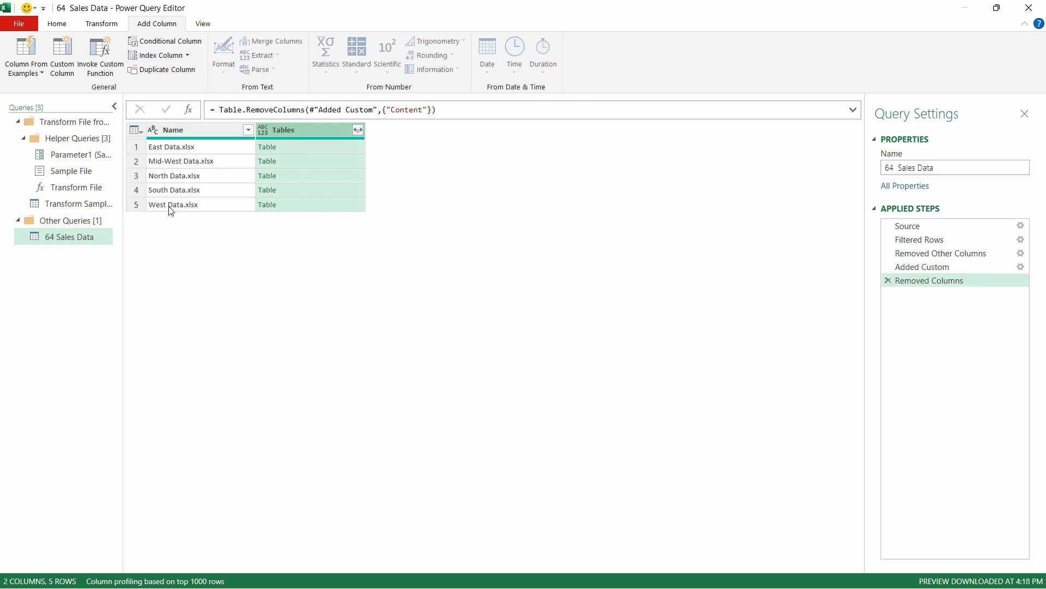
# Expand the Tables column into Name, Data, Item, Kind and Hidden without using the original column name as prefix
pyautogui.click(358, 131)
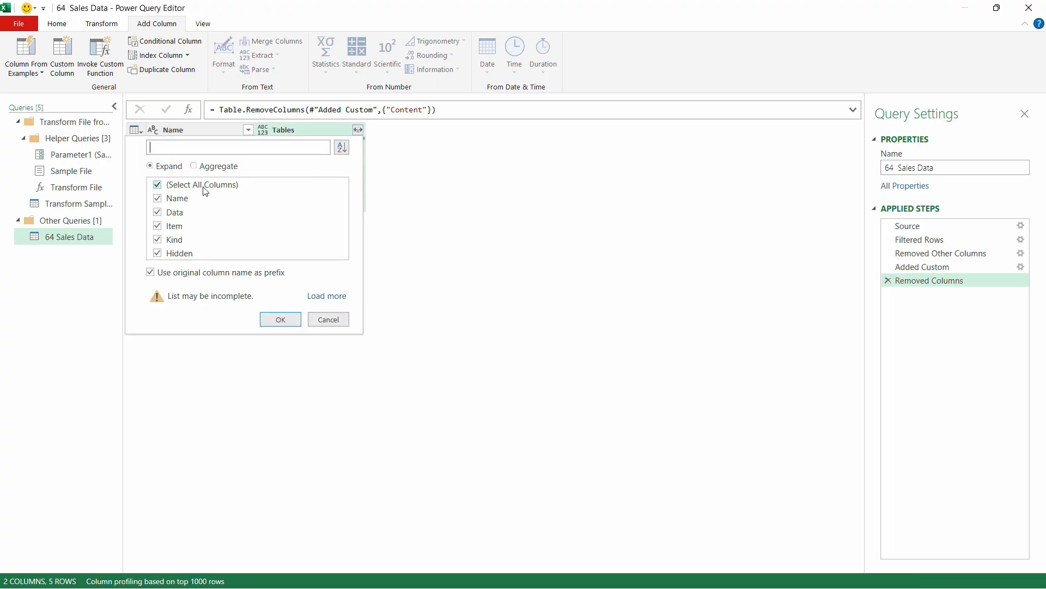
pyautogui.click(151, 272)
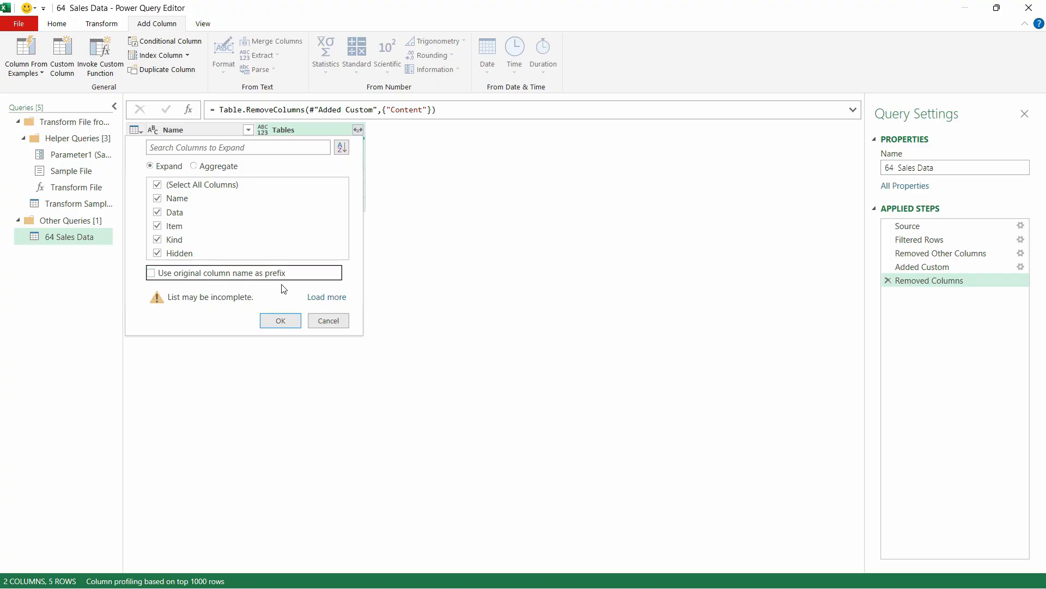
pyautogui.click(280, 322)
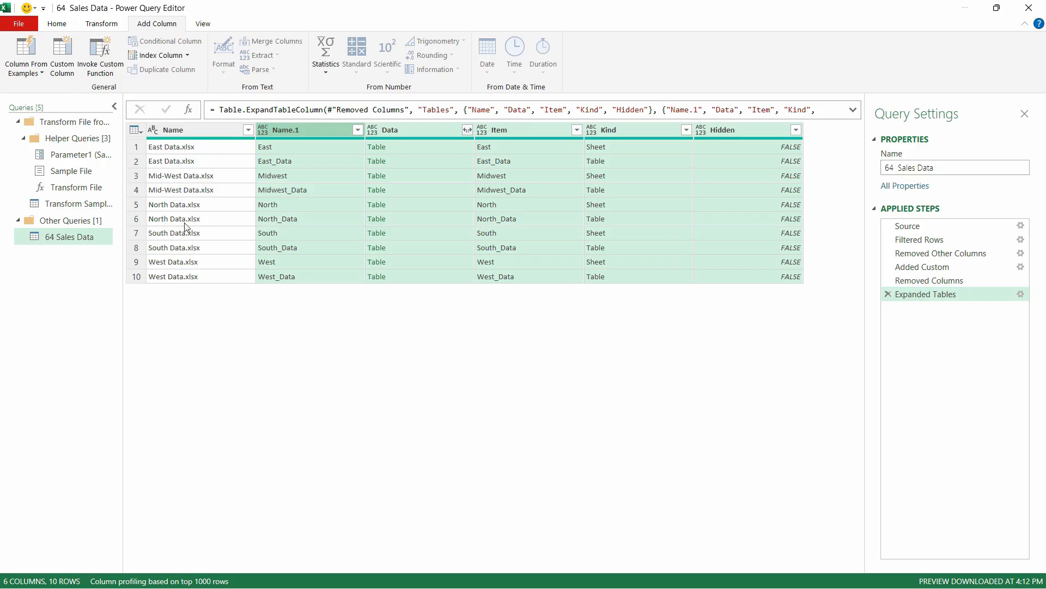
# Filter the Kind column to exclude Sheet rows and keep only Table rows
pyautogui.click(686, 130)
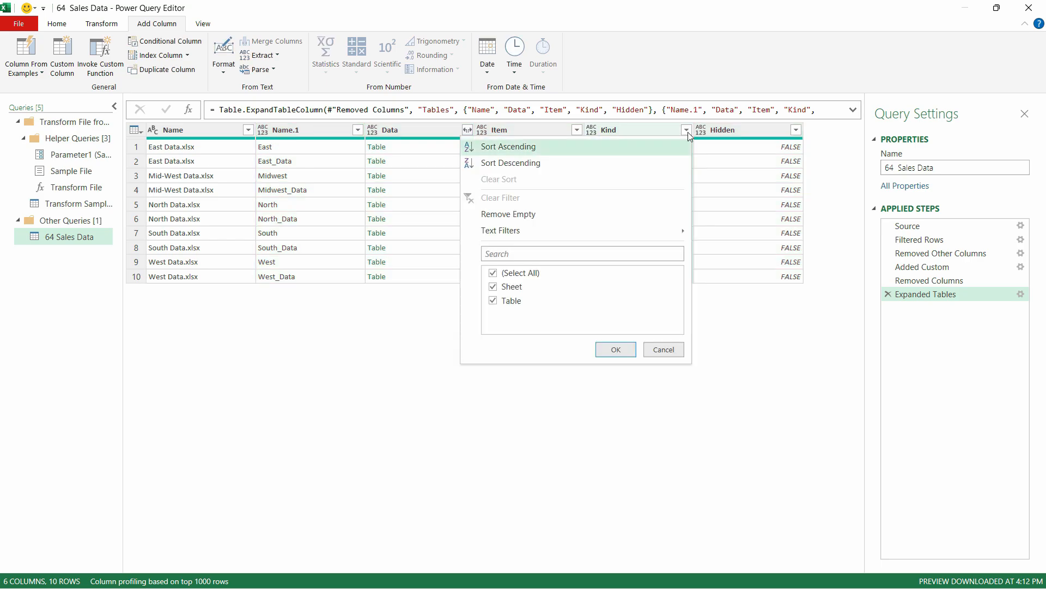
pyautogui.click(493, 287)
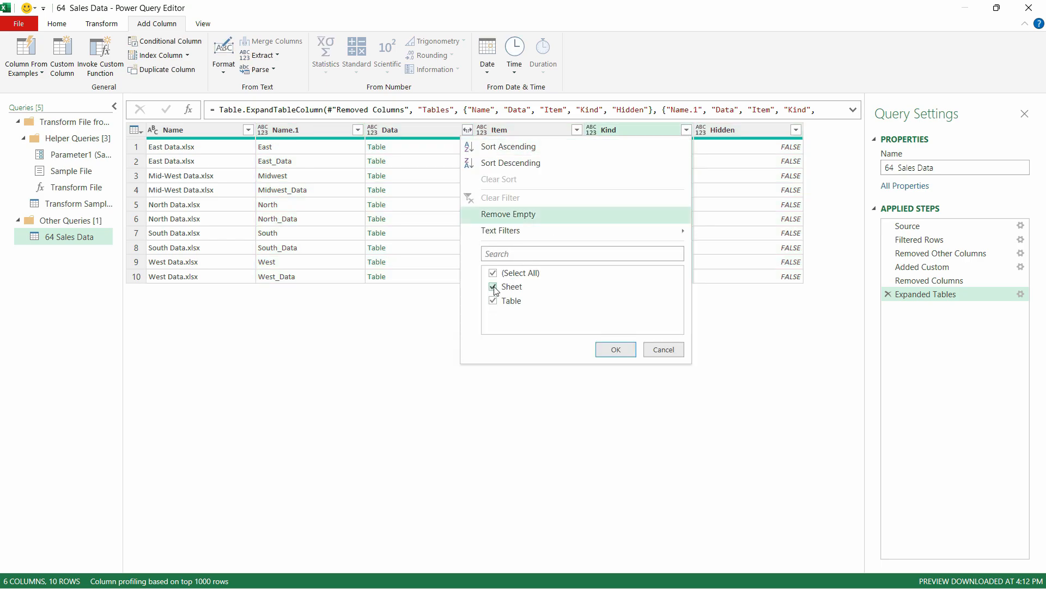
pyautogui.click(624, 350)
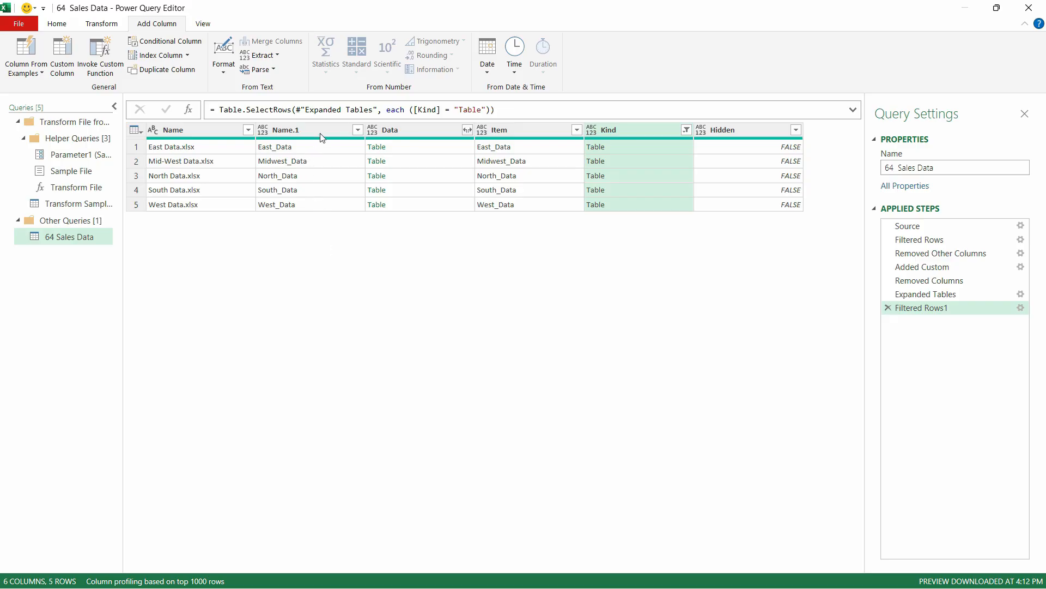
# Keep only the Name.1 and Data columns, and expand Data into all its columns without a name prefix
pyautogui.click(357, 188)
pyautogui.keyDown('ctrl'); pyautogui.click(416, 131); pyautogui.keyUp('ctrl')
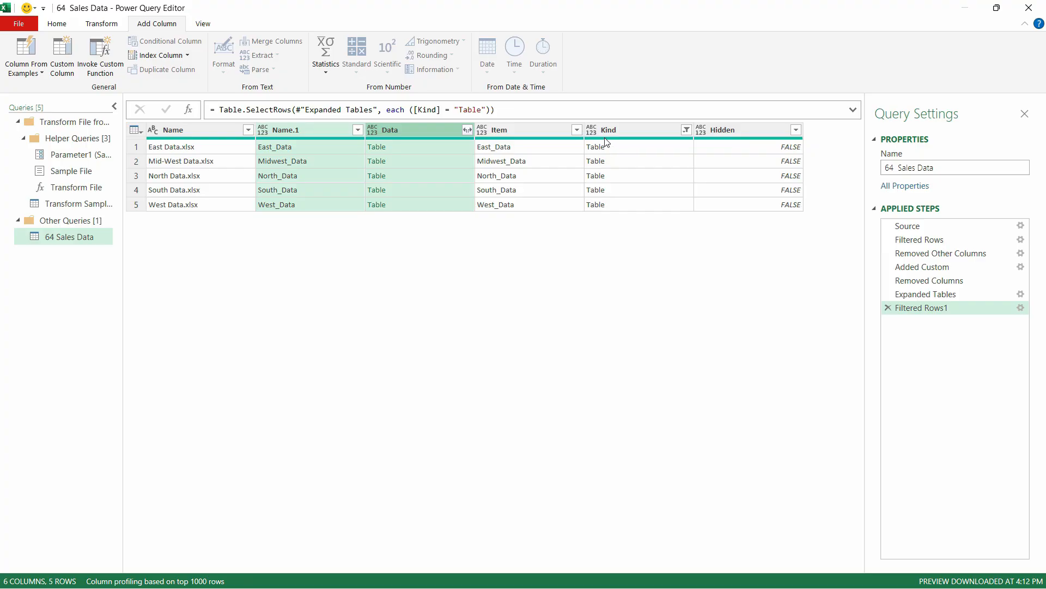
pyautogui.rightClick(417, 128)
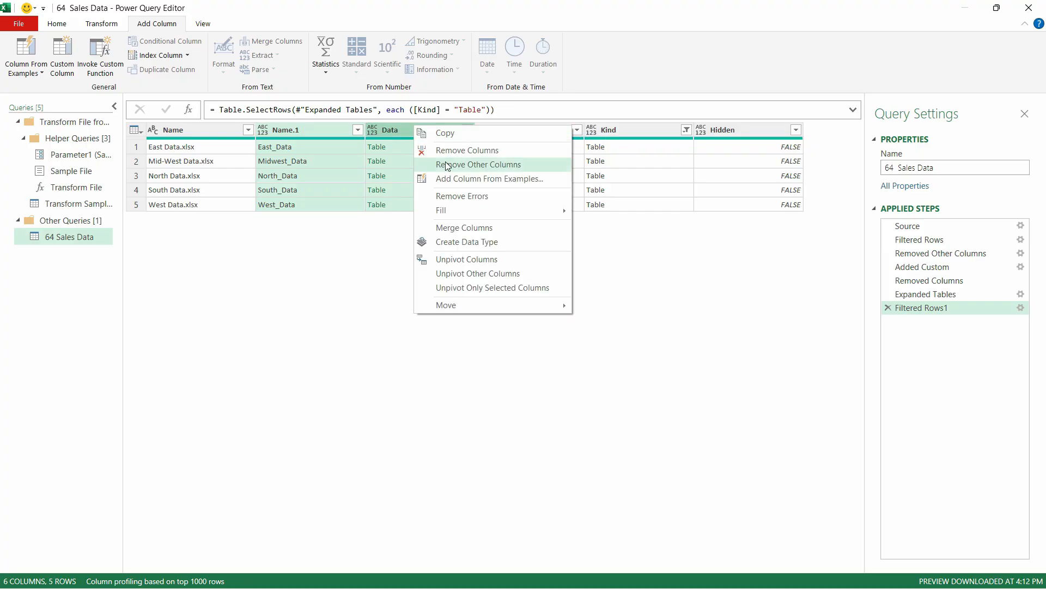
pyautogui.click(463, 165)
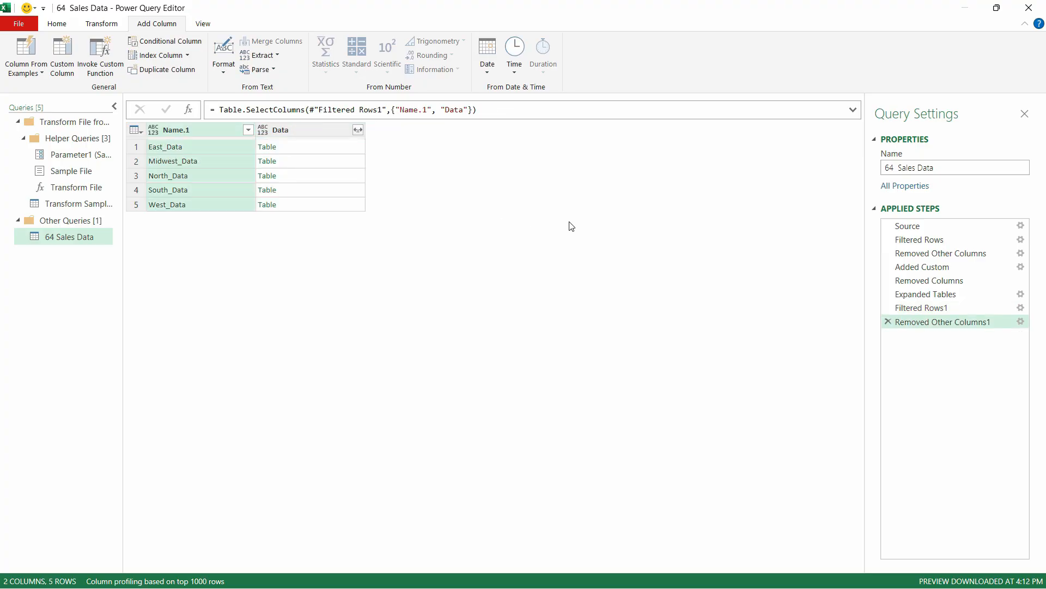
pyautogui.click(358, 130)
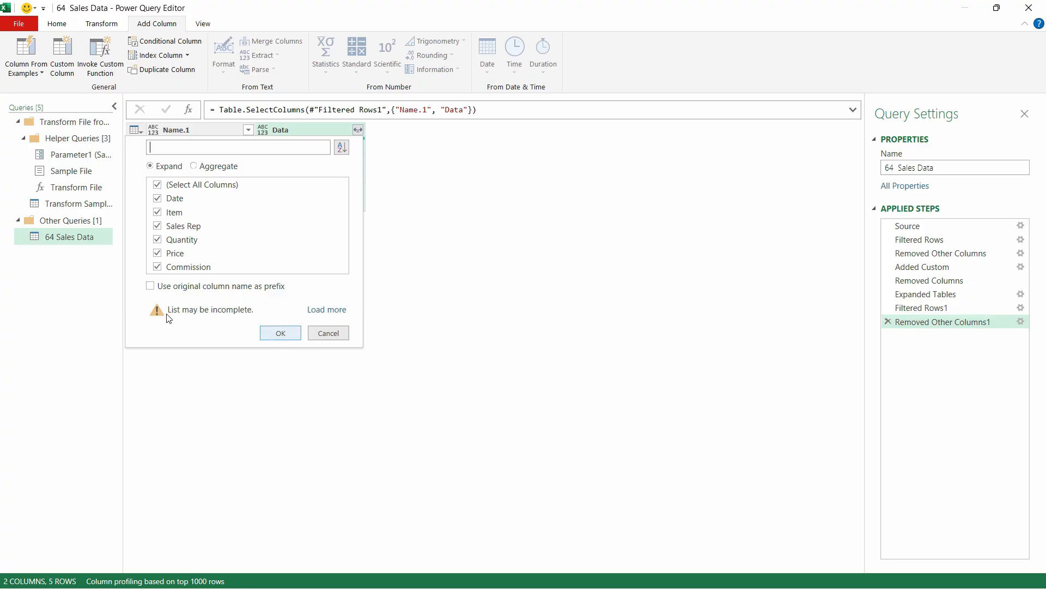
pyautogui.click(278, 334)
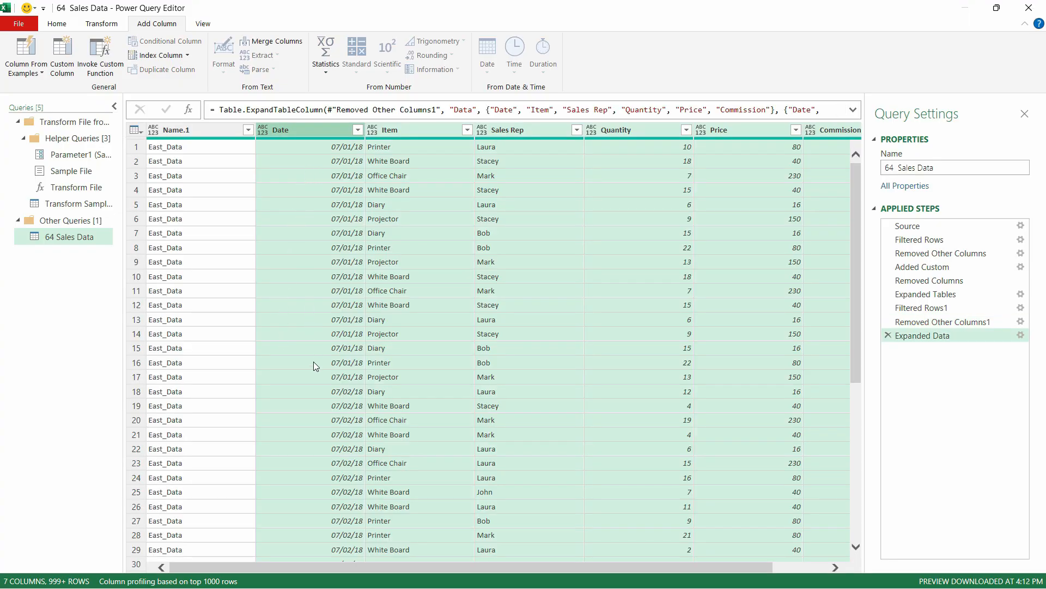
# Examine the expanded rows to check which regional tables the Name.1 column covers, and return to the first row
pyautogui.scroll(-20, 313, 364)
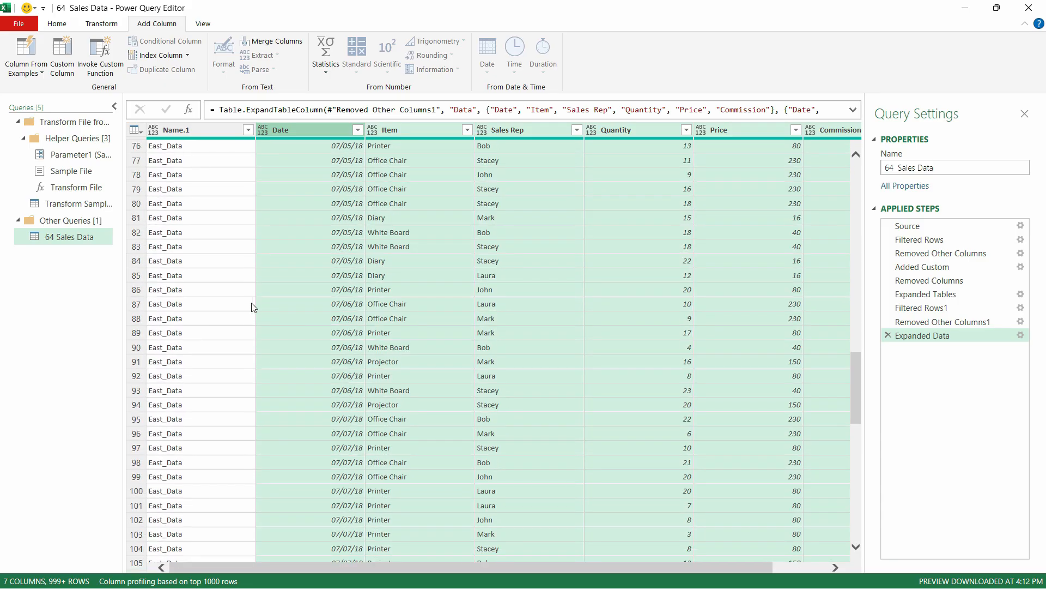
pyautogui.scroll(-20, 256, 307)
pyautogui.scroll(-20, 198, 347)
pyautogui.scroll(-20, 199, 344)
pyautogui.scroll(-20, 199, 338)
pyautogui.scroll(-20, 196, 344)
pyautogui.scroll(-20, 202, 341)
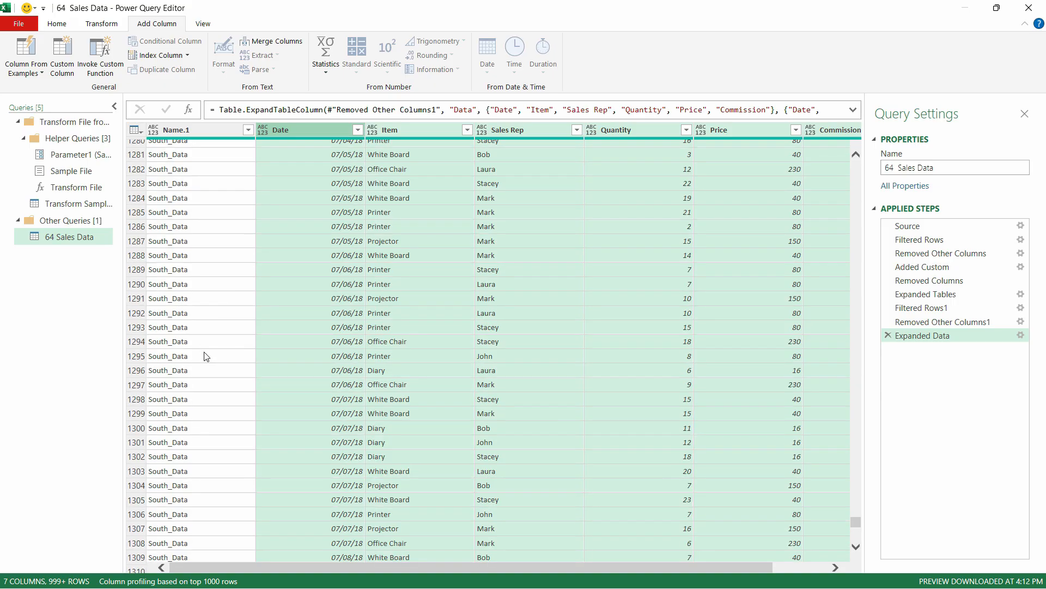
pyautogui.scroll(20, 283, 179)
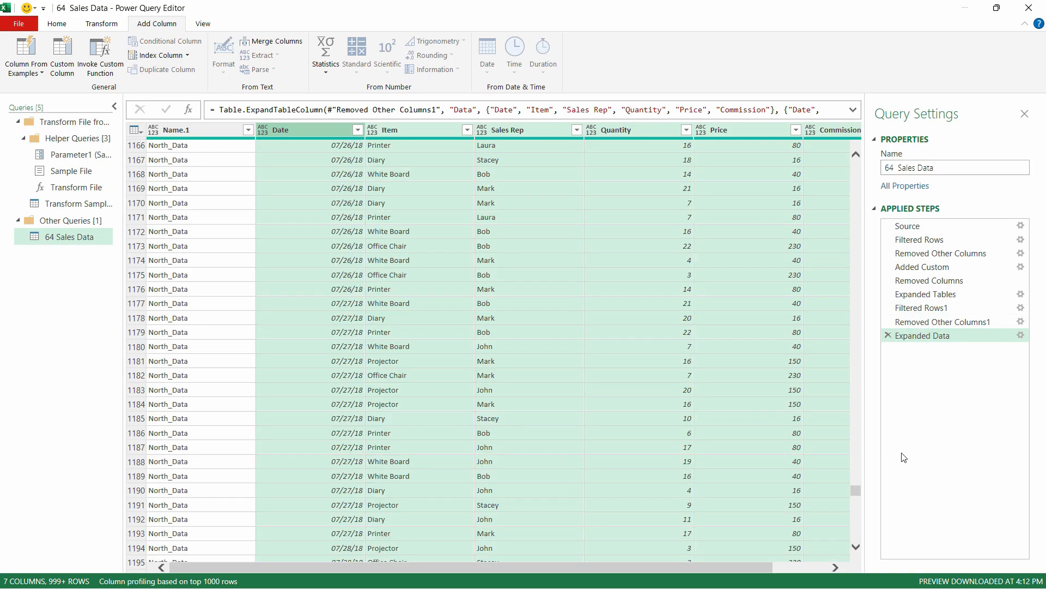
pyautogui.moveTo(856, 491); pyautogui.dragTo(857, 152)
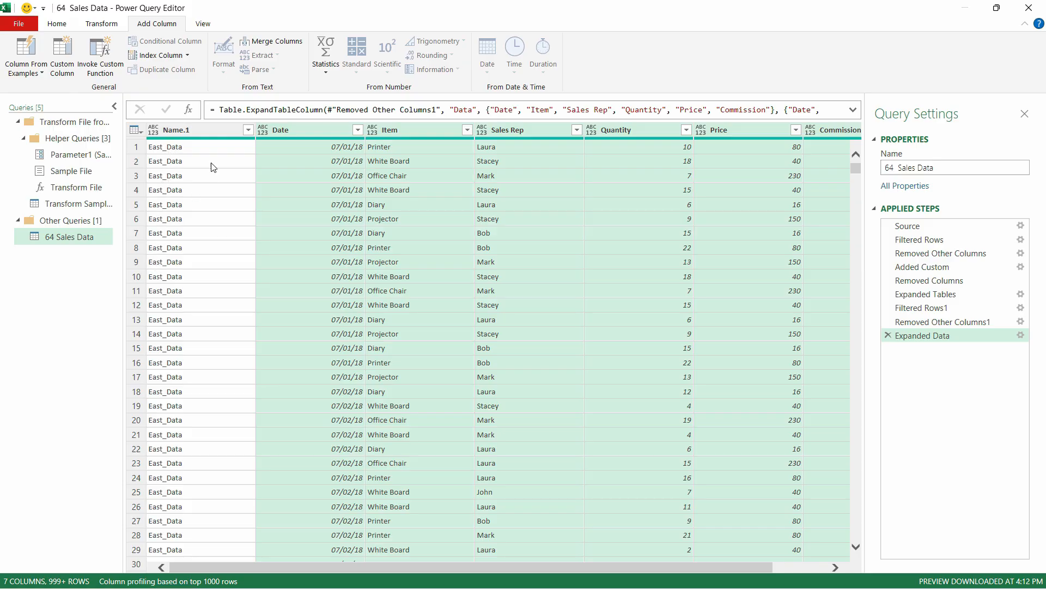
# Replace the underscore with a space in the Name.1 column and move that column after Commission as the last column
pyautogui.click(248, 131)
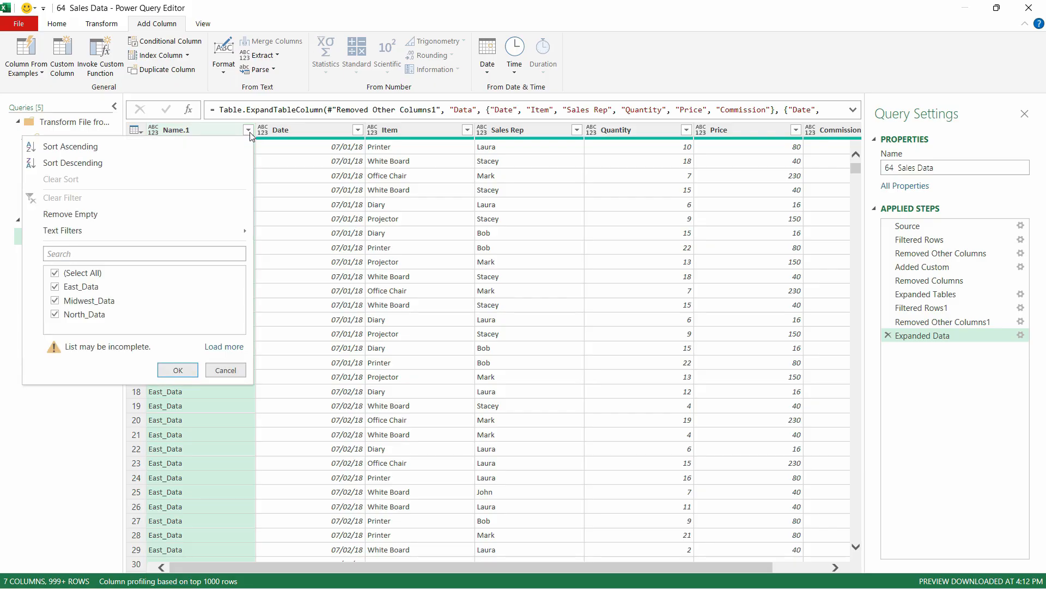
pyautogui.rightClick(194, 131)
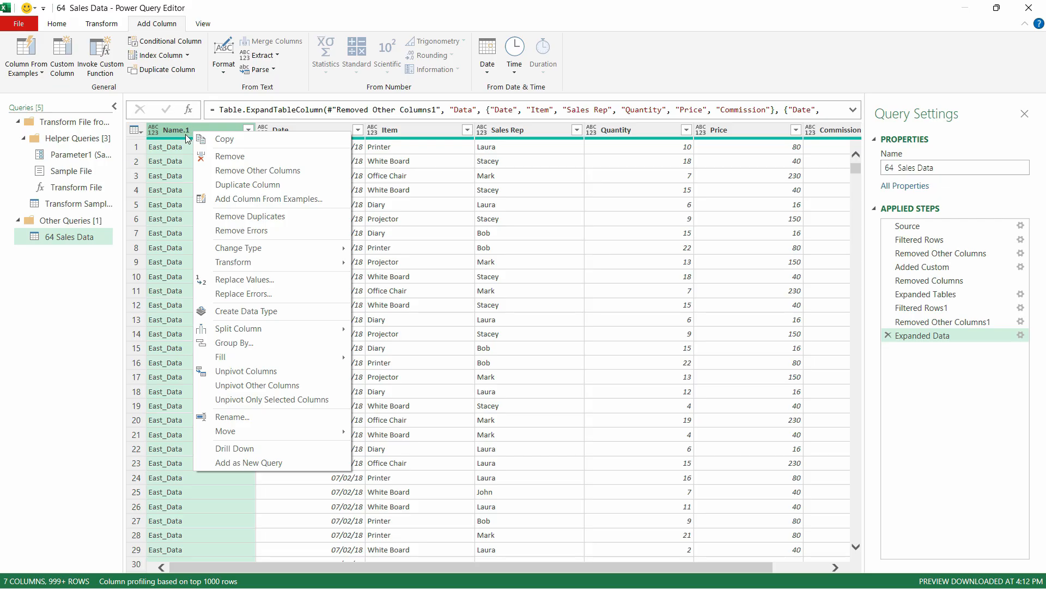
pyautogui.click(237, 280)
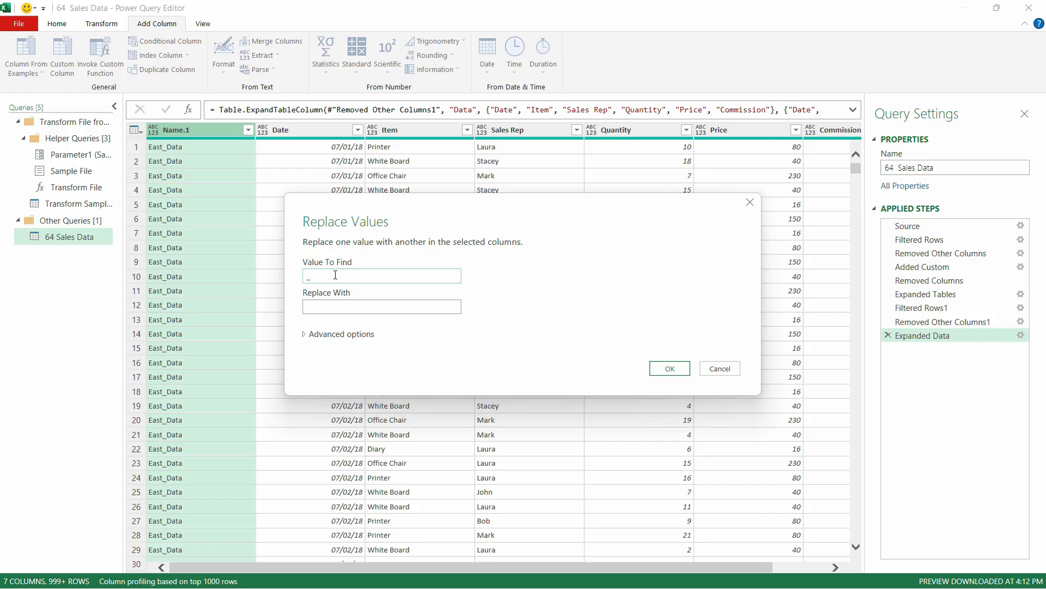
pyautogui.click(325, 305)
pyautogui.click(680, 372)
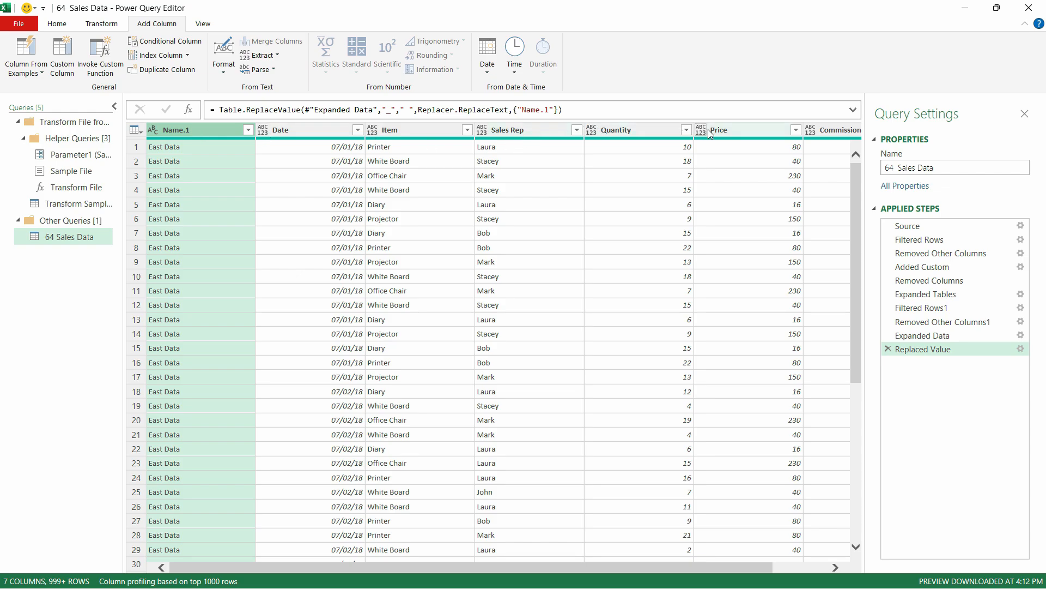
pyautogui.moveTo(224, 130); pyautogui.dragTo(842, 133)
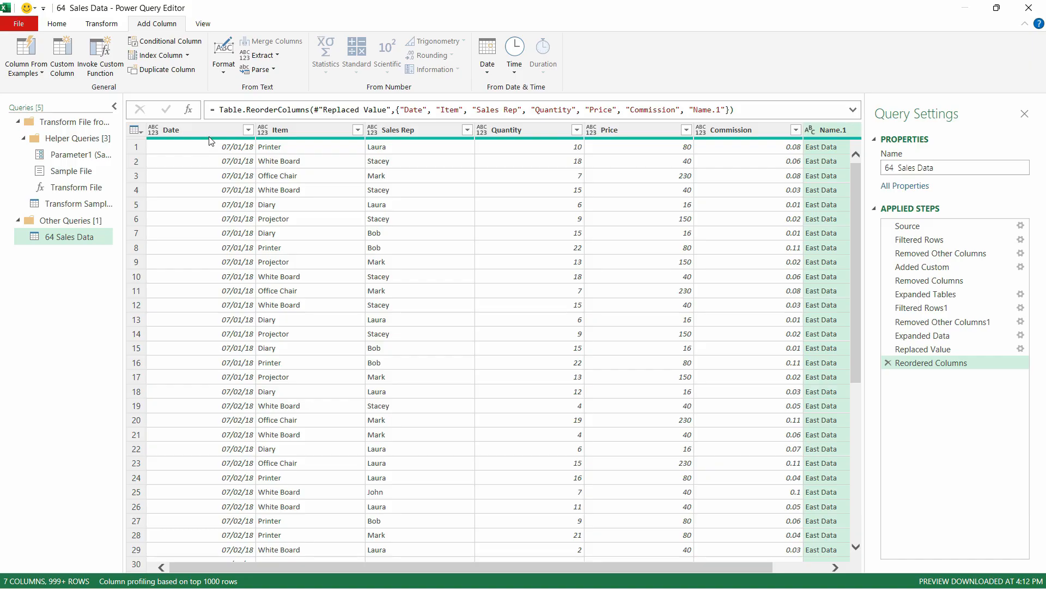
# Set the data type of the Date column to Date
pyautogui.click(176, 132)
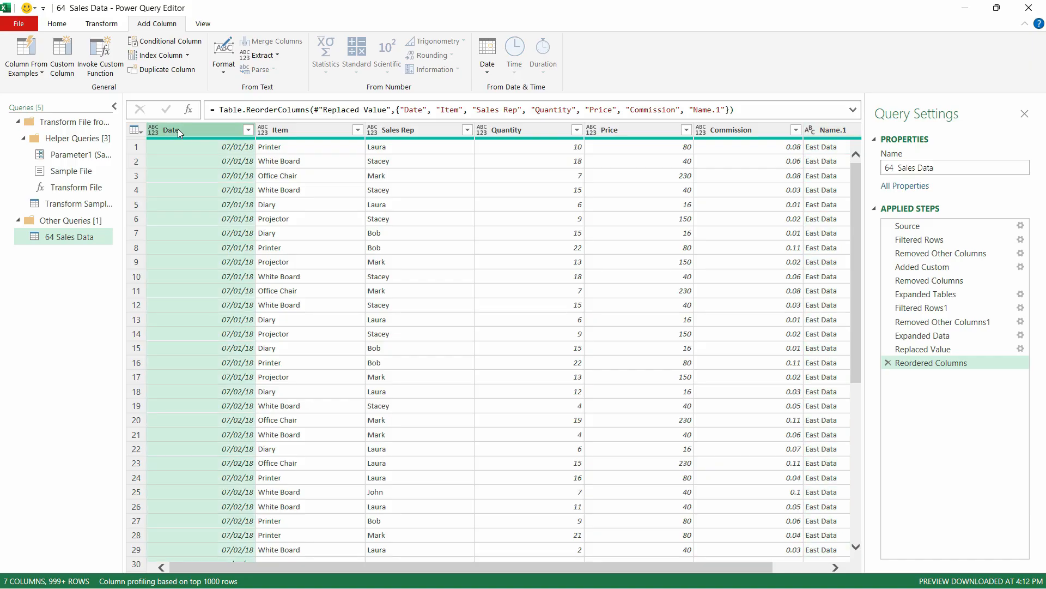
pyautogui.click(105, 25)
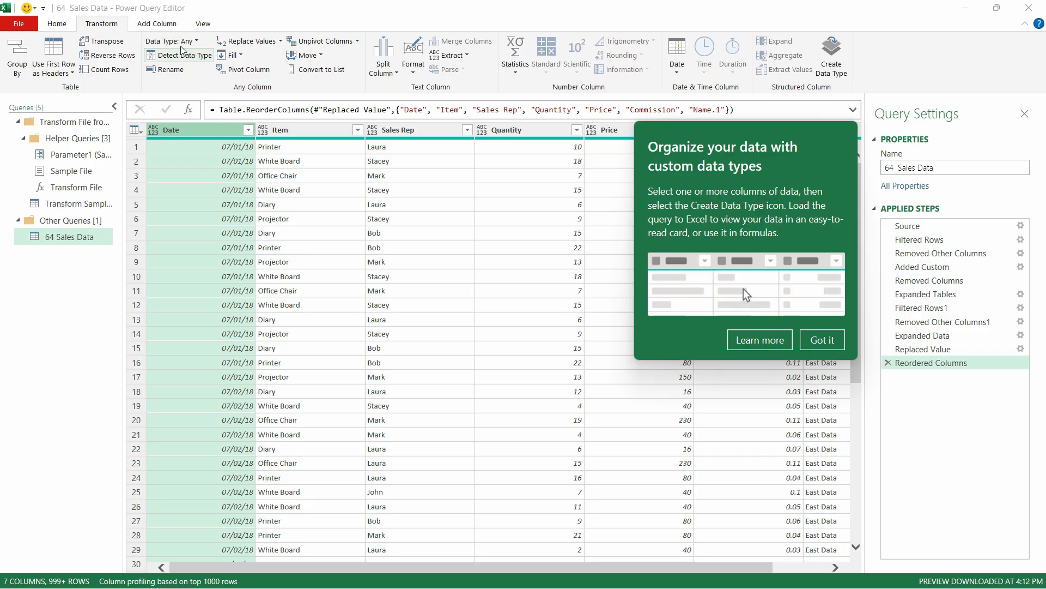
pyautogui.click(816, 342)
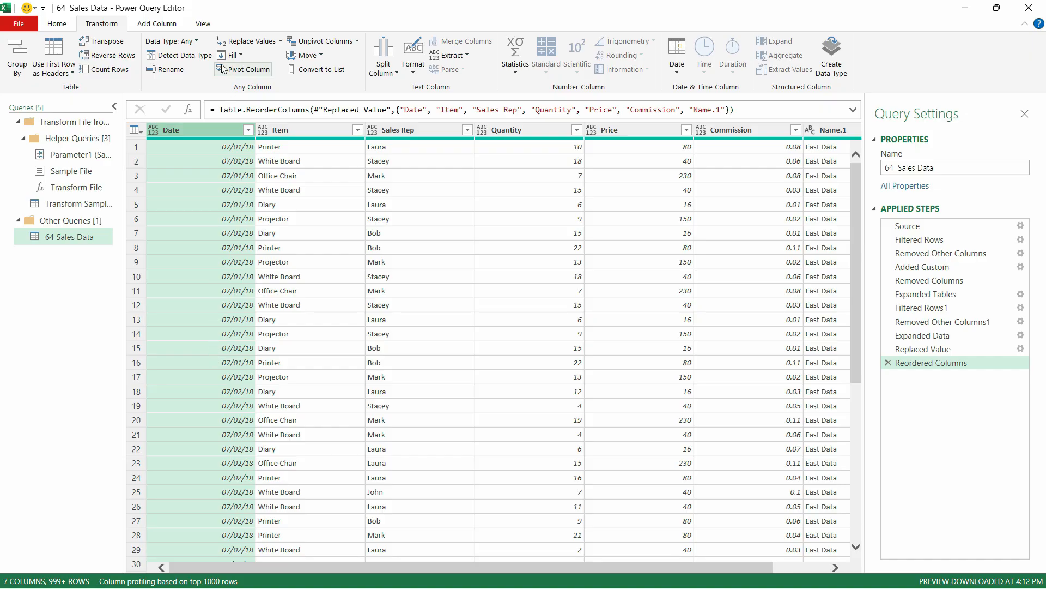
pyautogui.click(197, 42)
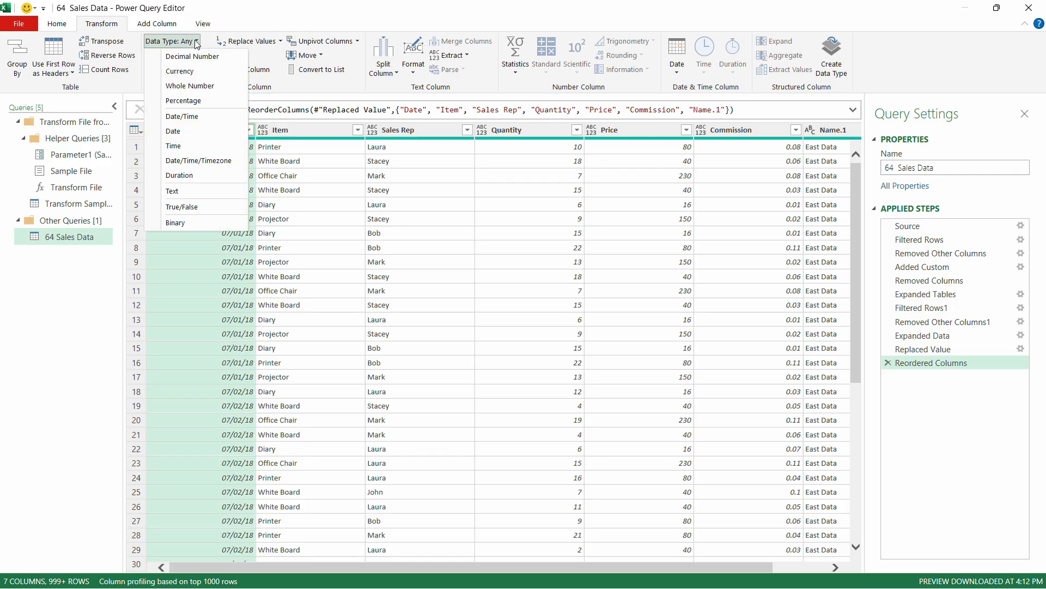
pyautogui.click(191, 132)
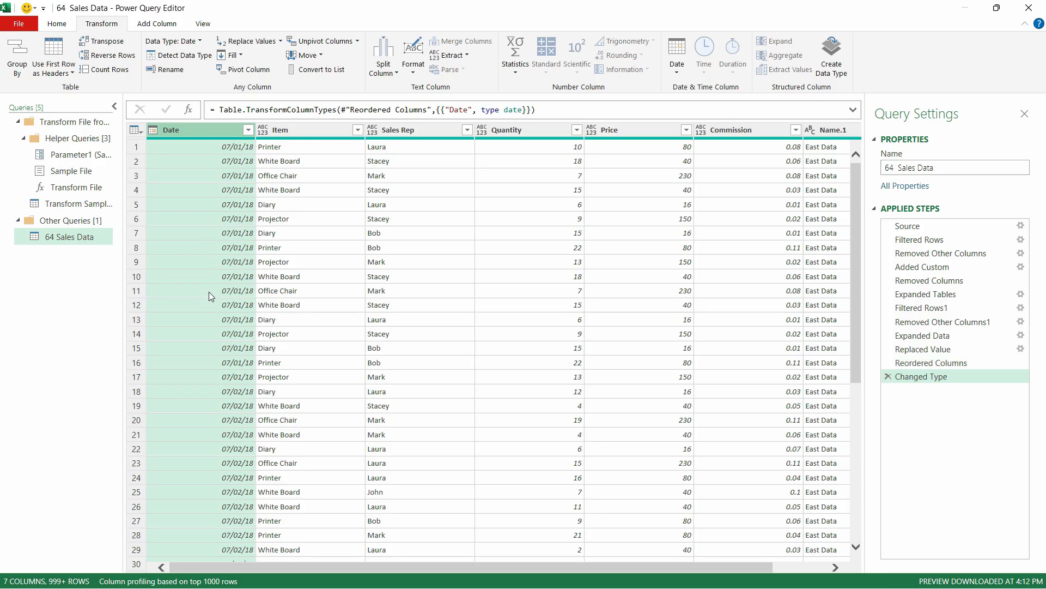
# Set the data type of the Item and Sales Rep columns to Text
pyautogui.click(439, 134)
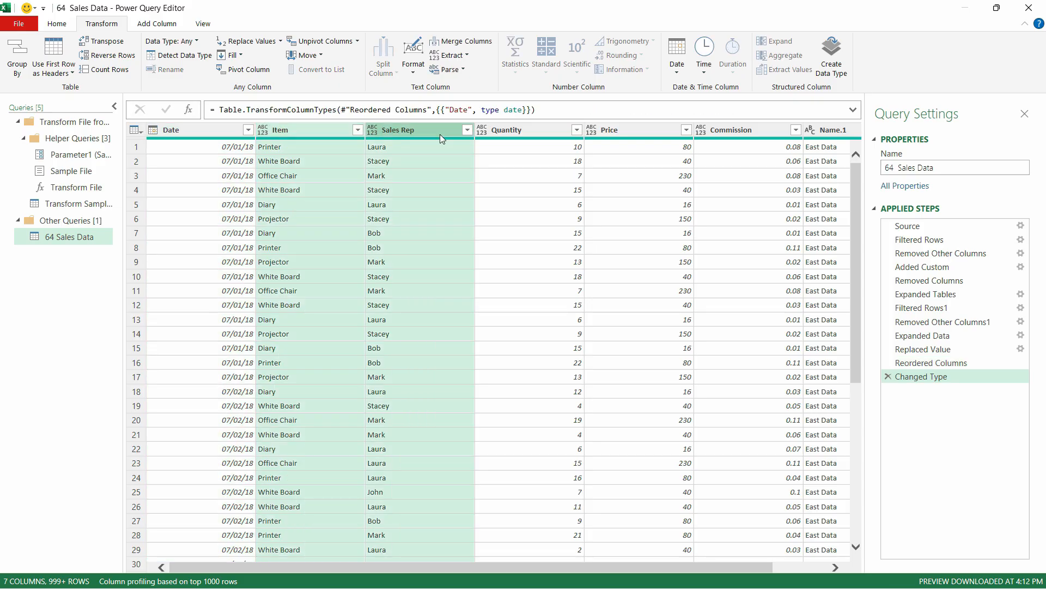
pyautogui.click(841, 137)
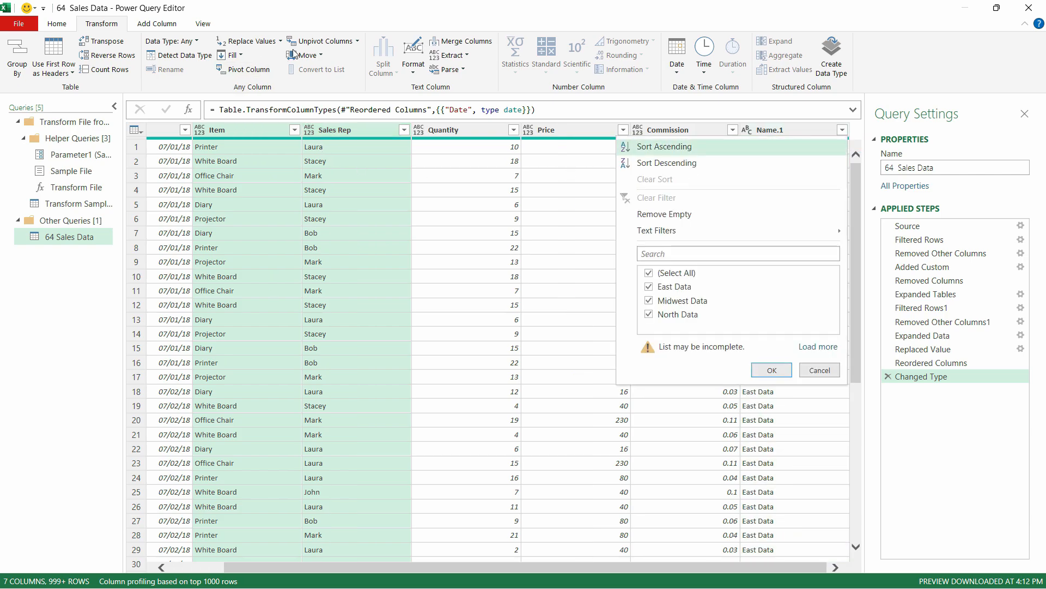
pyautogui.click(194, 43)
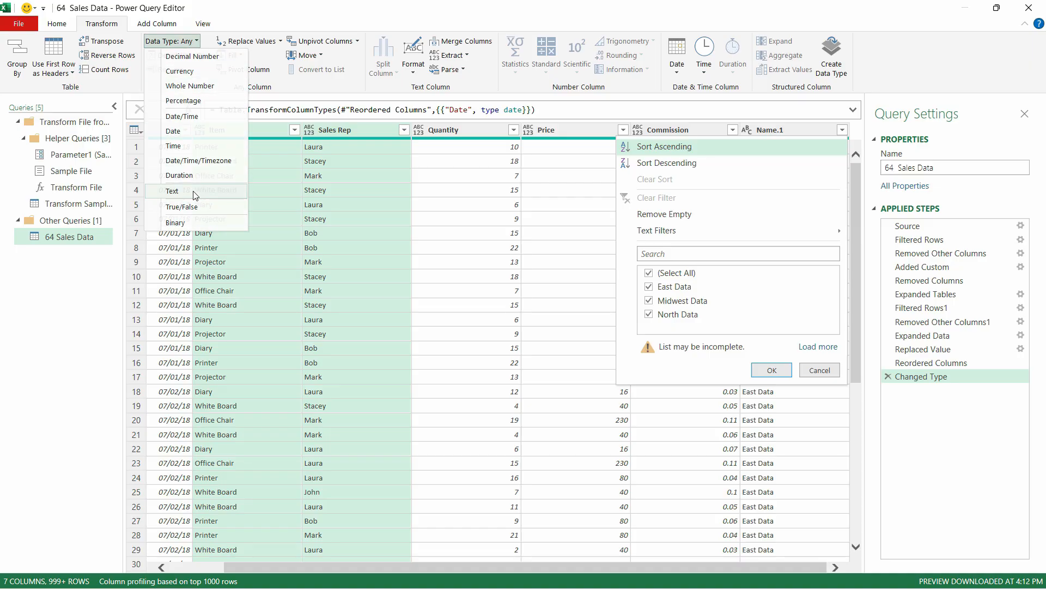
pyautogui.click(172, 191)
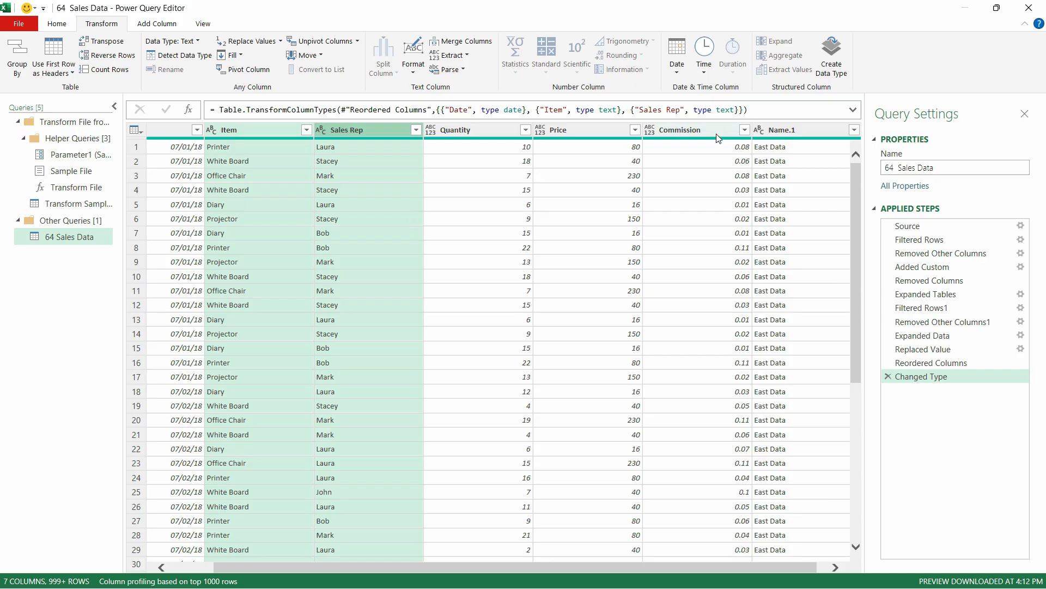
# Set the data type of the Commission column to Percentage
pyautogui.click(717, 134)
pyautogui.click(171, 41)
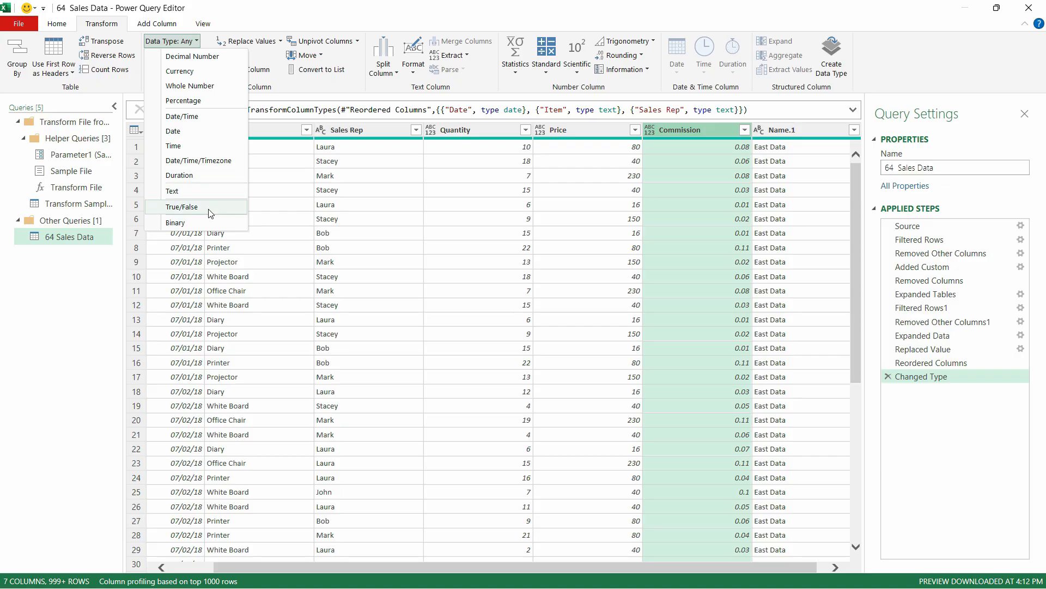
pyautogui.click(184, 100)
pyautogui.click(180, 181)
pyautogui.click(180, 180)
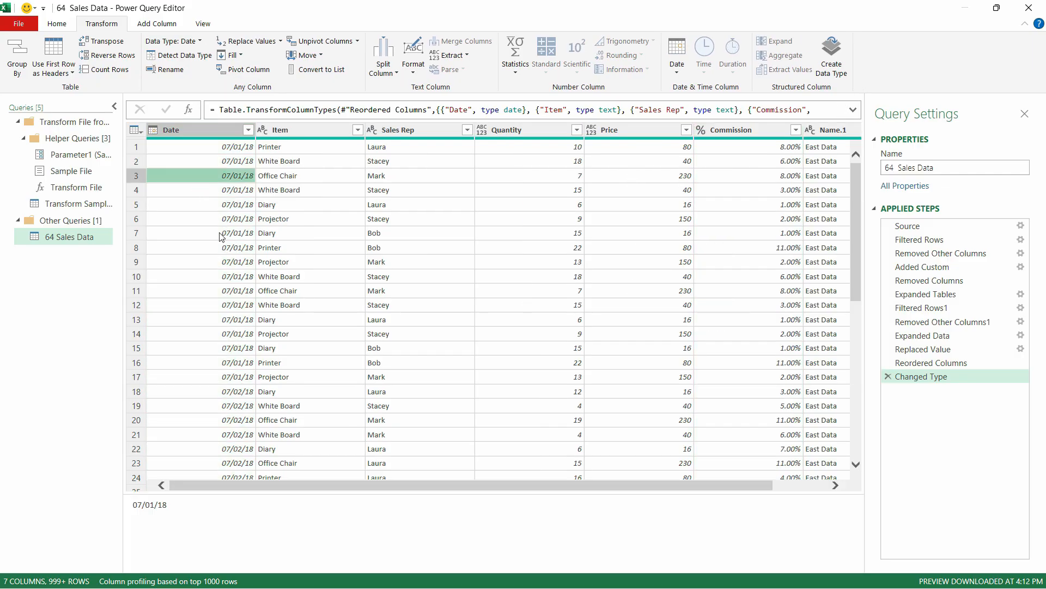
# Remove the rows with errors in the Date column
pyautogui.click(207, 134)
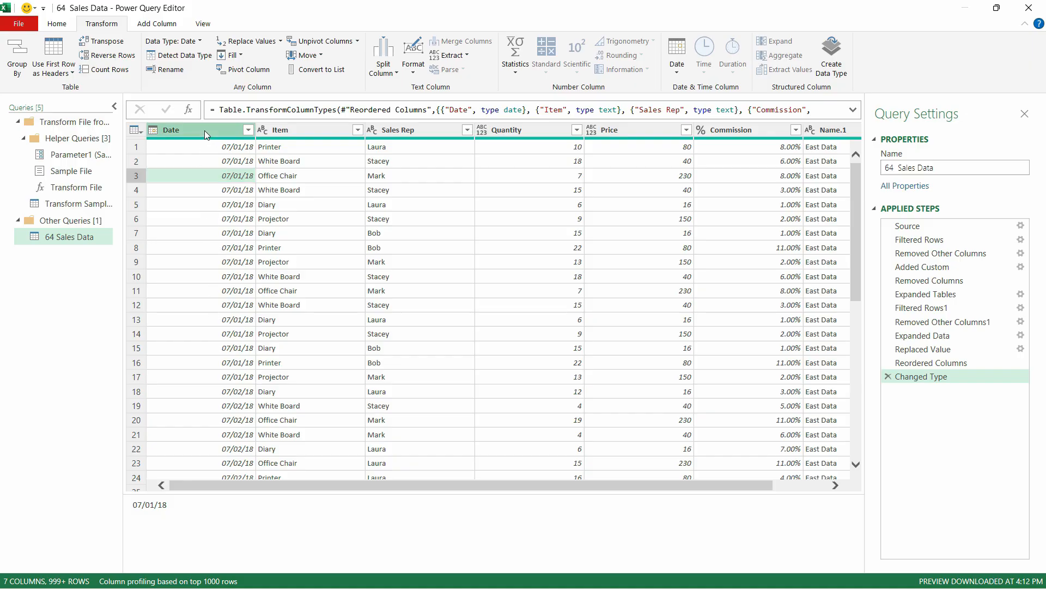
pyautogui.rightClick(207, 135)
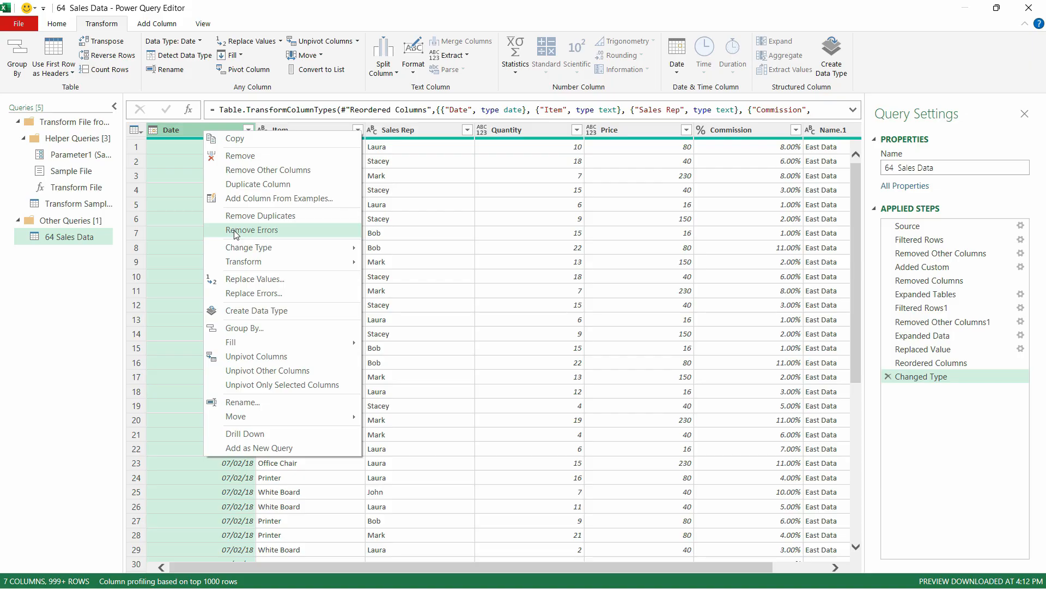
pyautogui.click(182, 136)
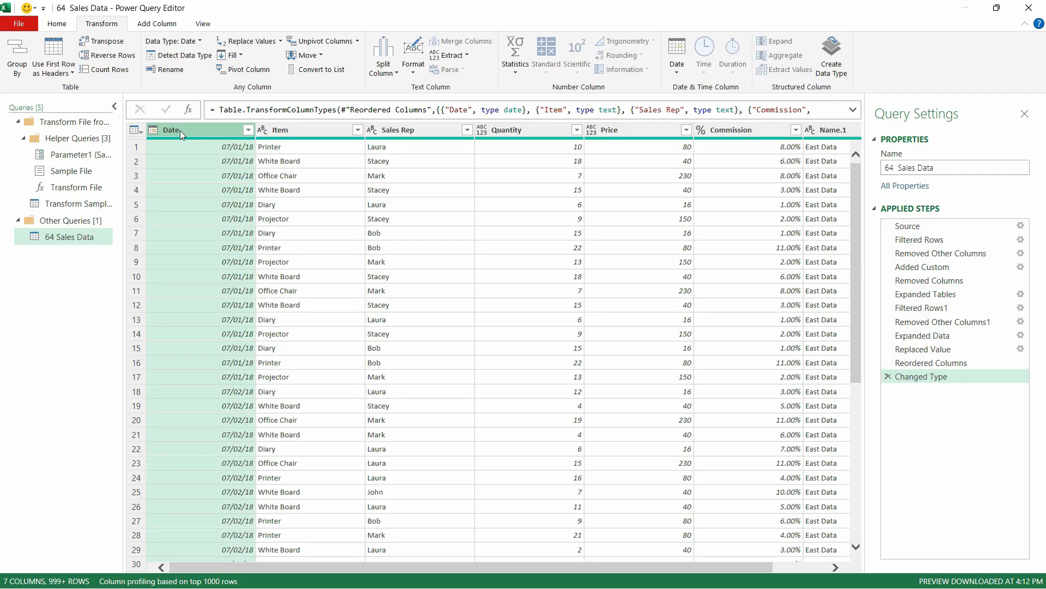
pyautogui.rightClick(181, 135)
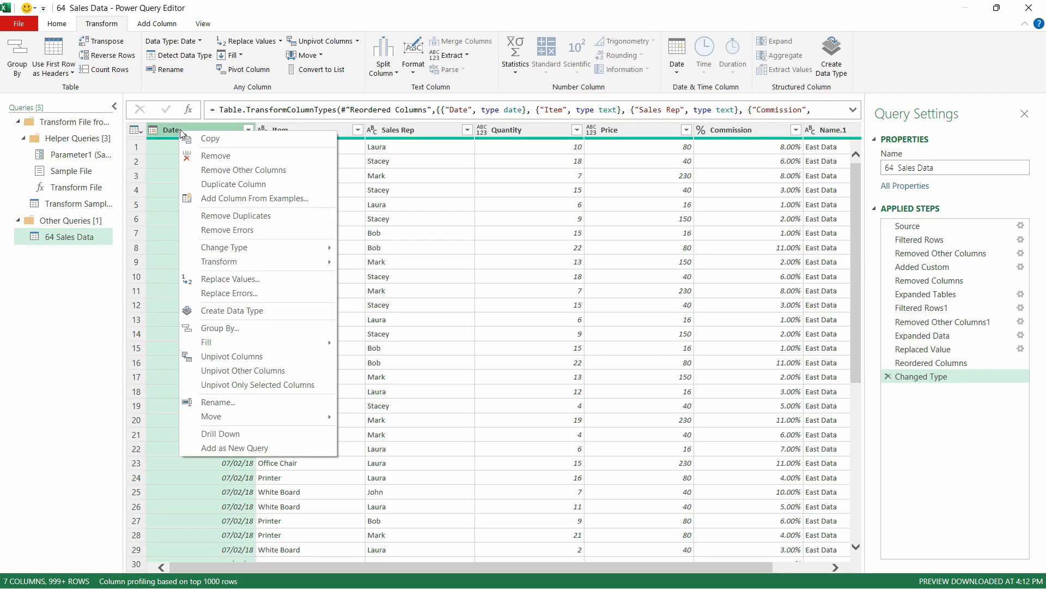
pyautogui.click(228, 231)
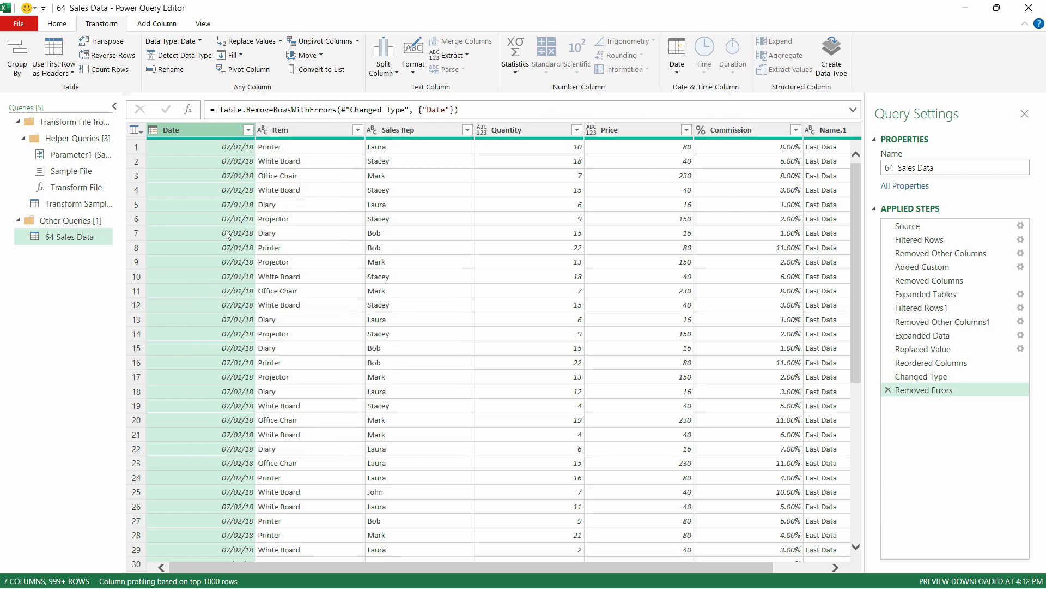
# Close the query editor, load the combined data into a new worksheet, and look through the loaded rows
pyautogui.click(61, 26)
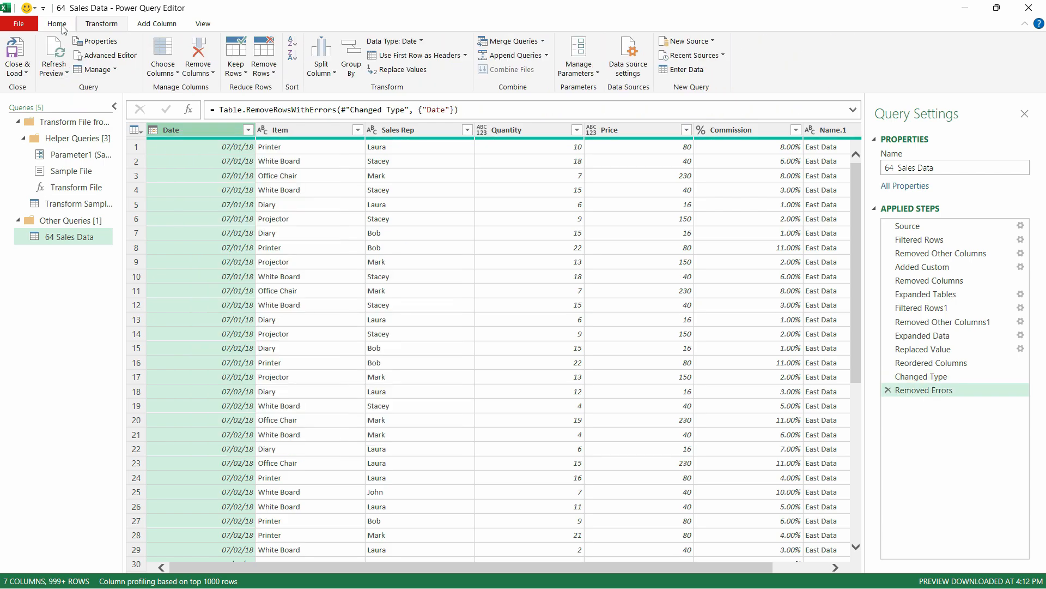
pyautogui.click(23, 72)
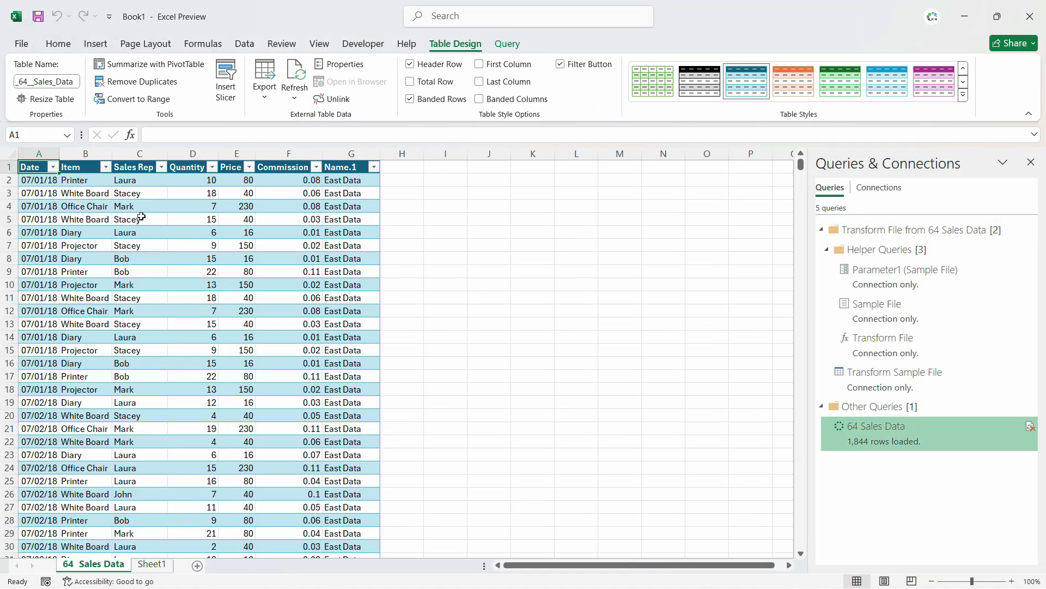
pyautogui.click(48, 205)
pyautogui.click(349, 206)
pyautogui.scroll(-20, 343, 267)
pyautogui.scroll(-20, 350, 269)
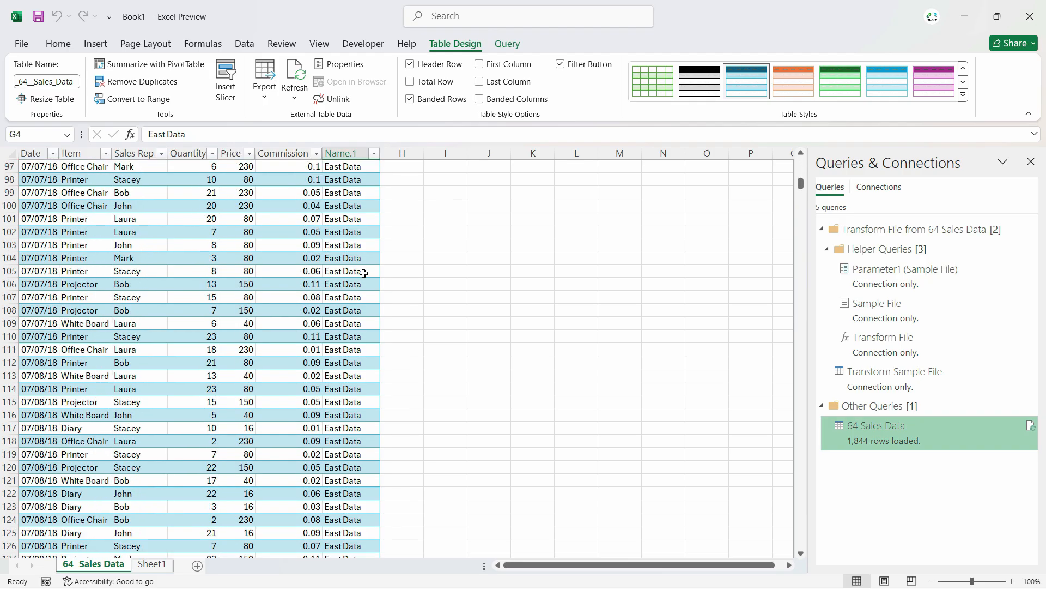
# Apply a table style with a dark blue header and grey banded rows, and auto-fit columns A to G
pyautogui.click(964, 95)
pyautogui.click(695, 352)
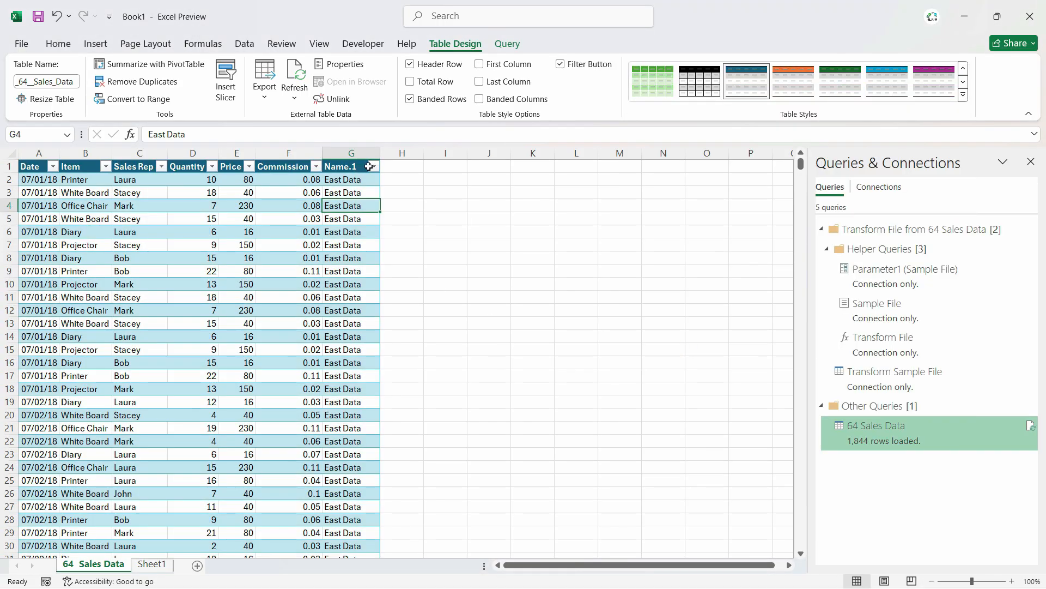
pyautogui.moveTo(343, 153); pyautogui.dragTo(41, 154)
pyautogui.doubleClick(111, 156)
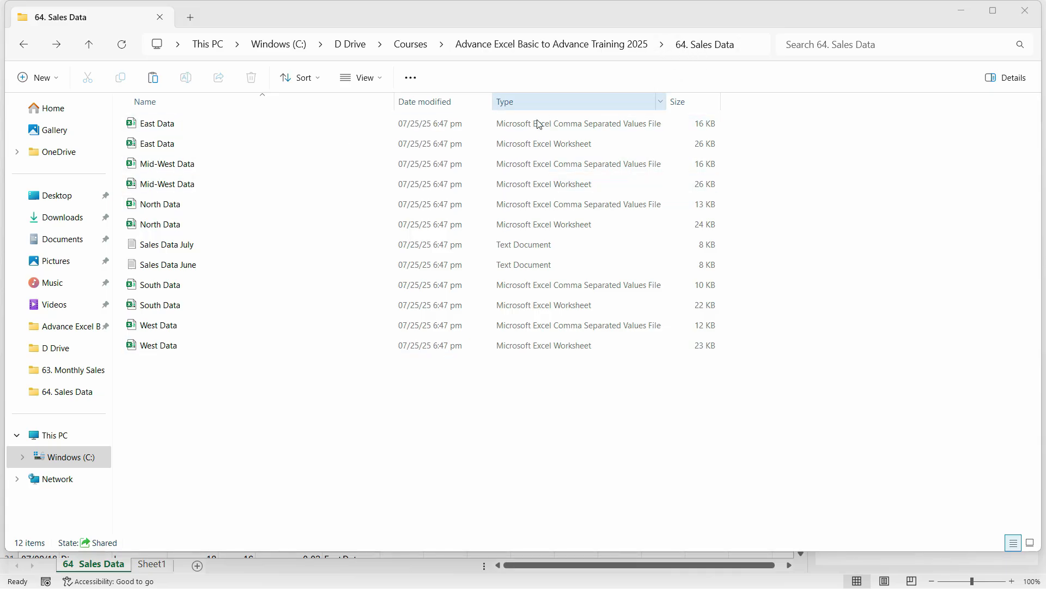
# In File Explorer, move both Mid-West Data files from the 64. Sales Data folder to the 64. Additional Data folder
pyautogui.click(175, 169)
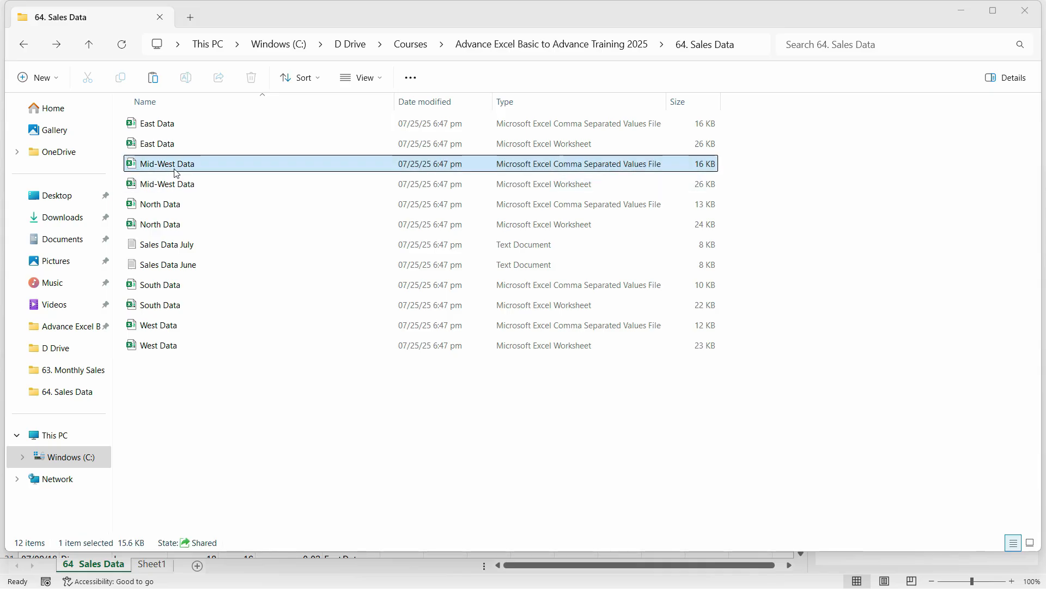
pyautogui.keyDown('ctrl'); pyautogui.click(175, 185); pyautogui.keyUp('ctrl')
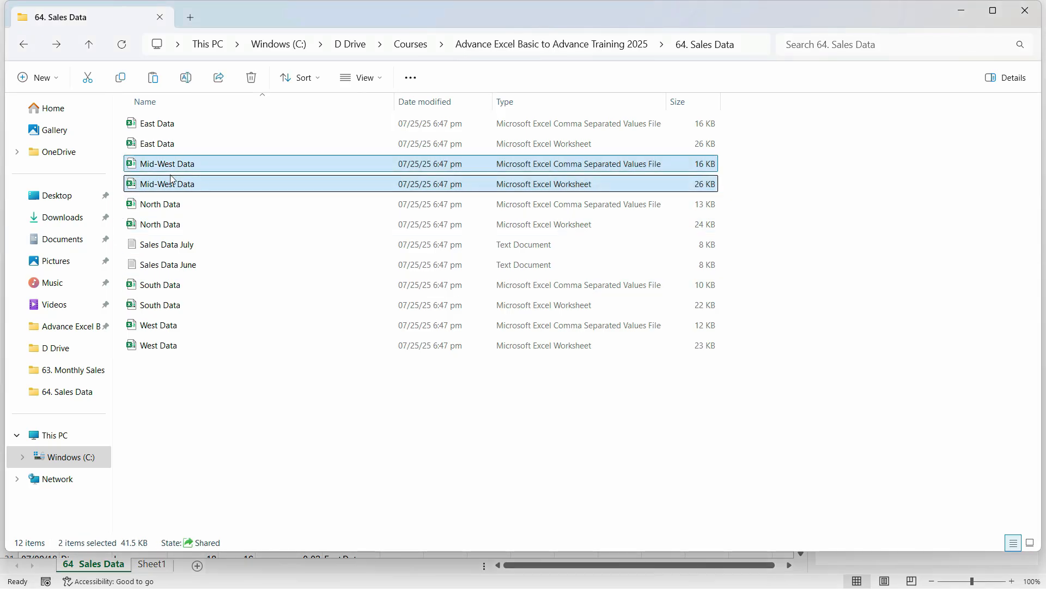
pyautogui.hotkey('ctrl', 'x')
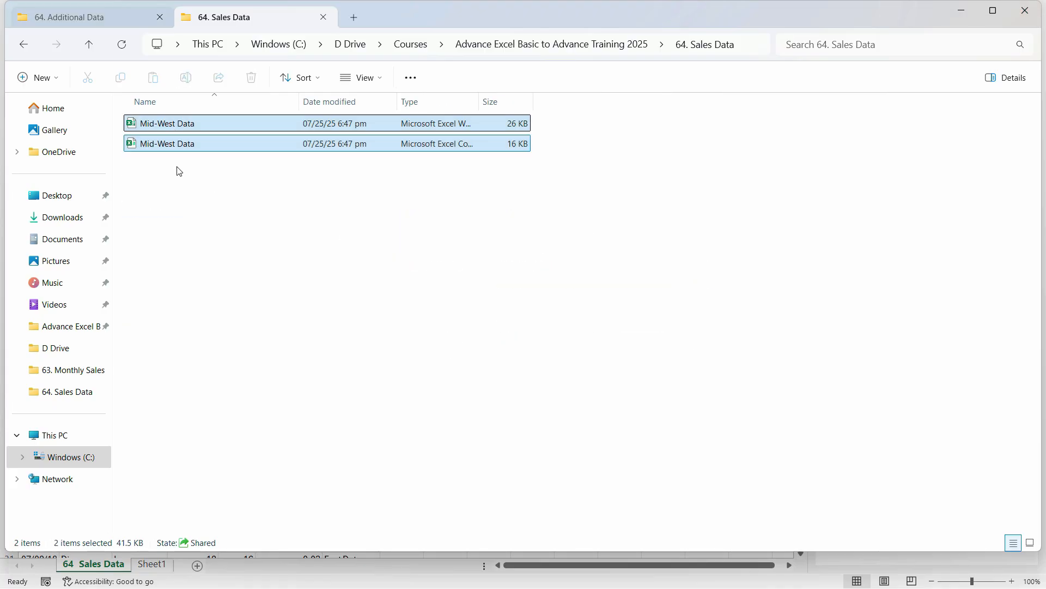
pyautogui.click(175, 168)
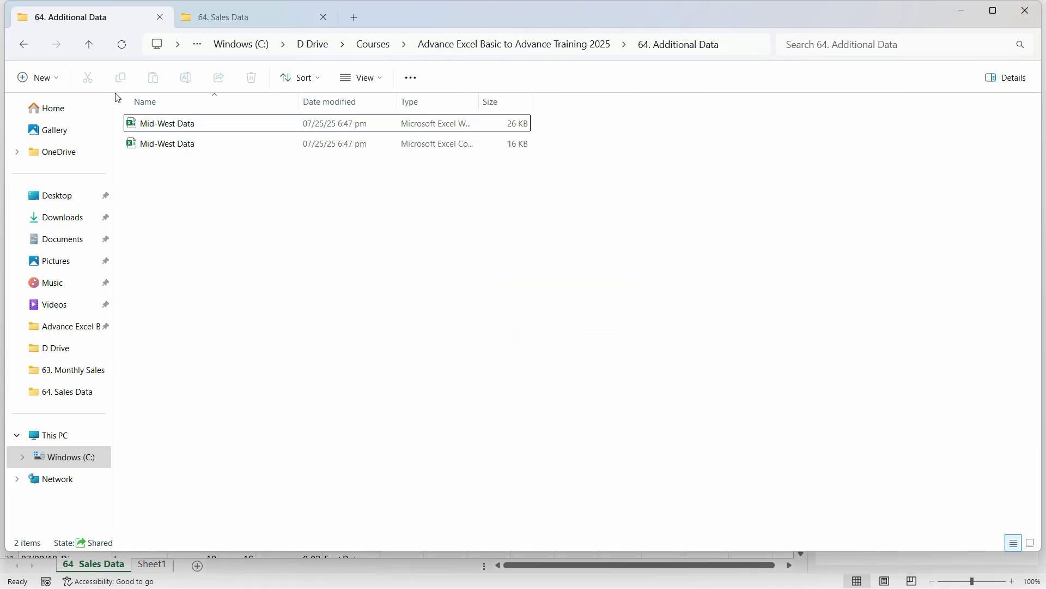
pyautogui.click(265, 12)
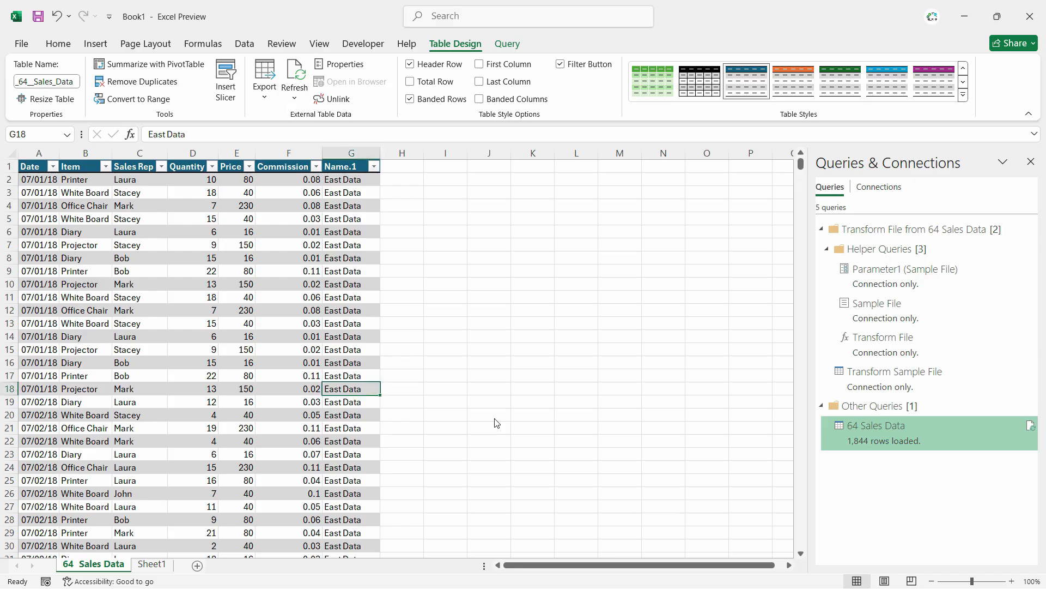
# Switch back to Excel, refresh the 64 Sales Data query, and look through the reloaded table rows
pyautogui.moveTo(800, 169); pyautogui.dragTo(816, 264)
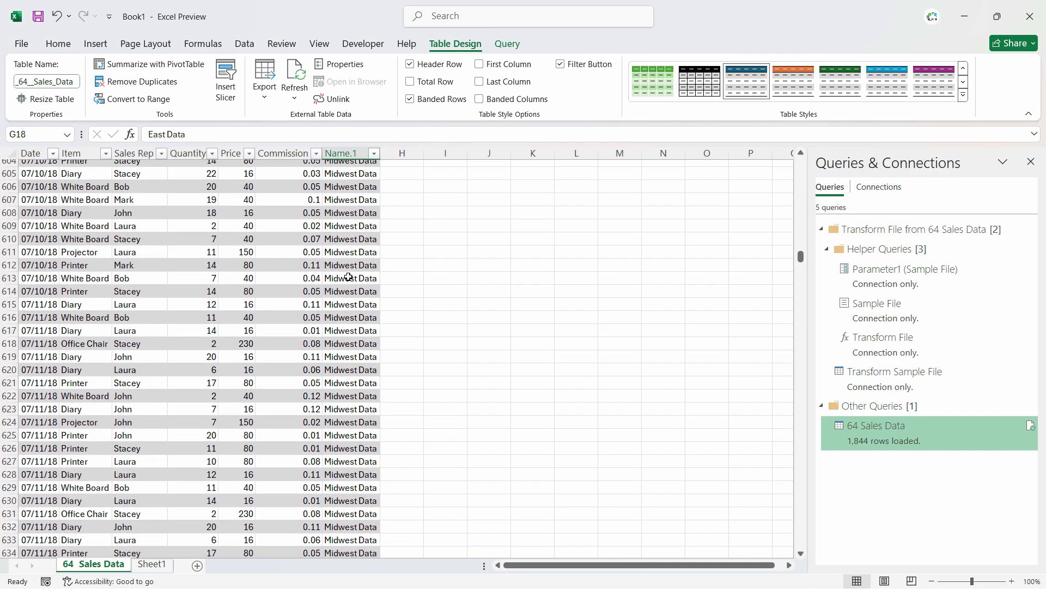
pyautogui.rightClick(860, 438)
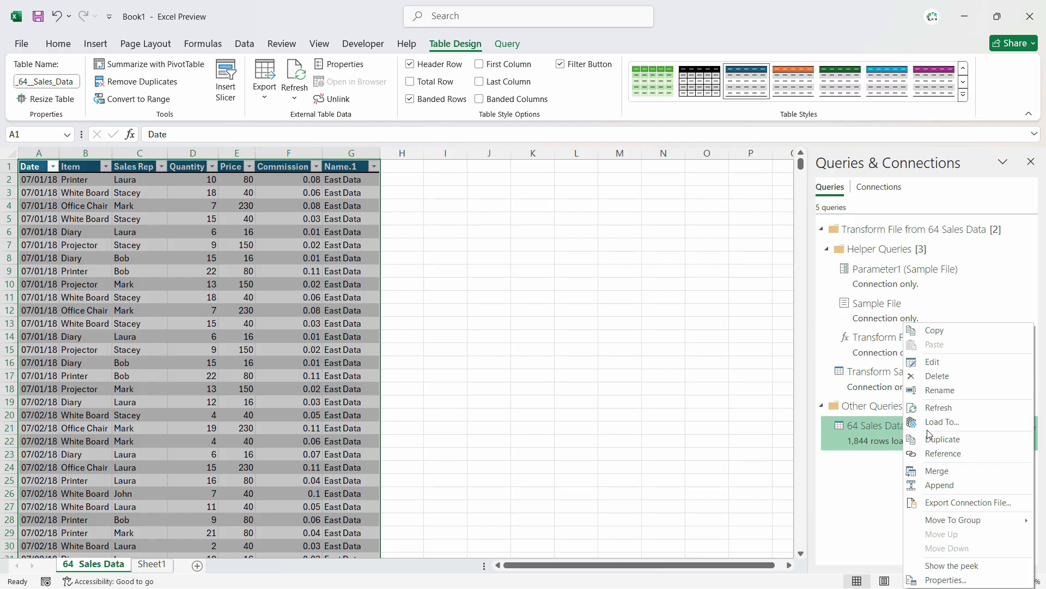
pyautogui.click(928, 413)
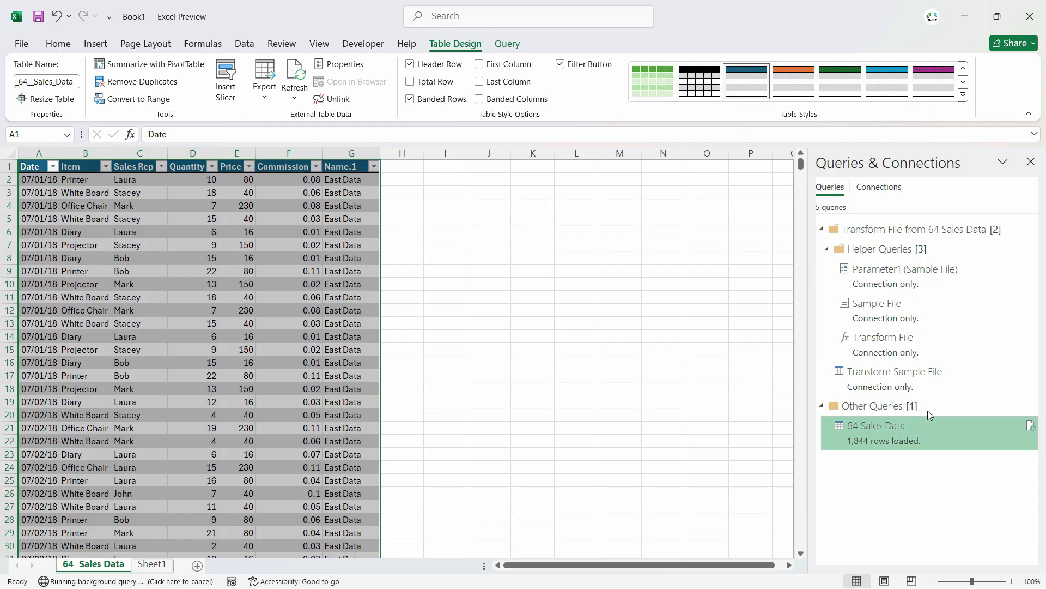
pyautogui.moveTo(856, 450)
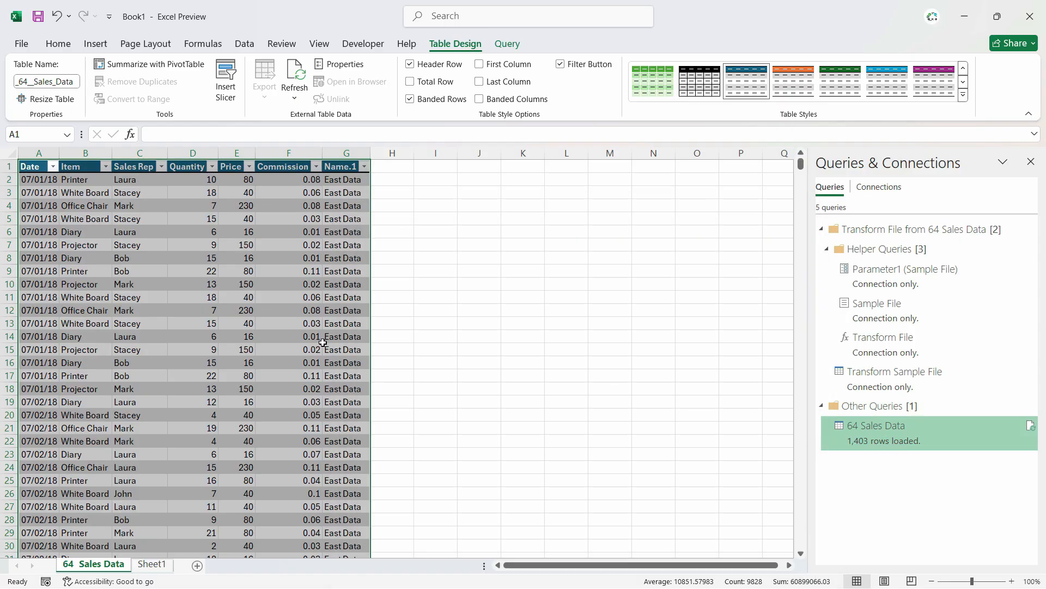
pyautogui.click(278, 231)
pyautogui.scroll(-4, 292, 304)
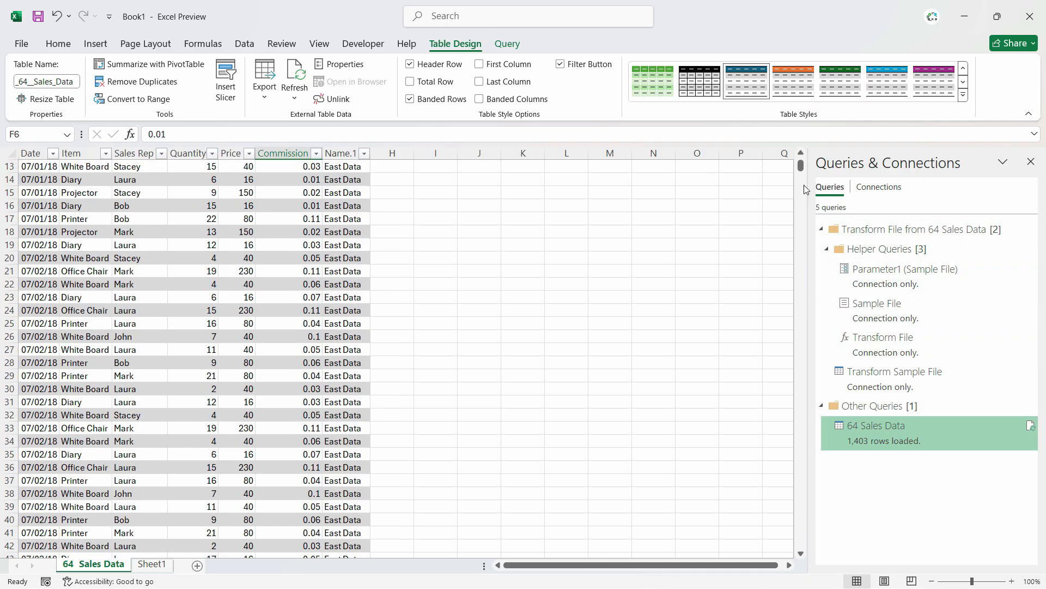
pyautogui.moveTo(801, 167)
pyautogui.mouseDown()
pyautogui.moveTo(802, 336)
pyautogui.moveTo(799, 158)
pyautogui.mouseUp()
pyautogui.click(292, 281)
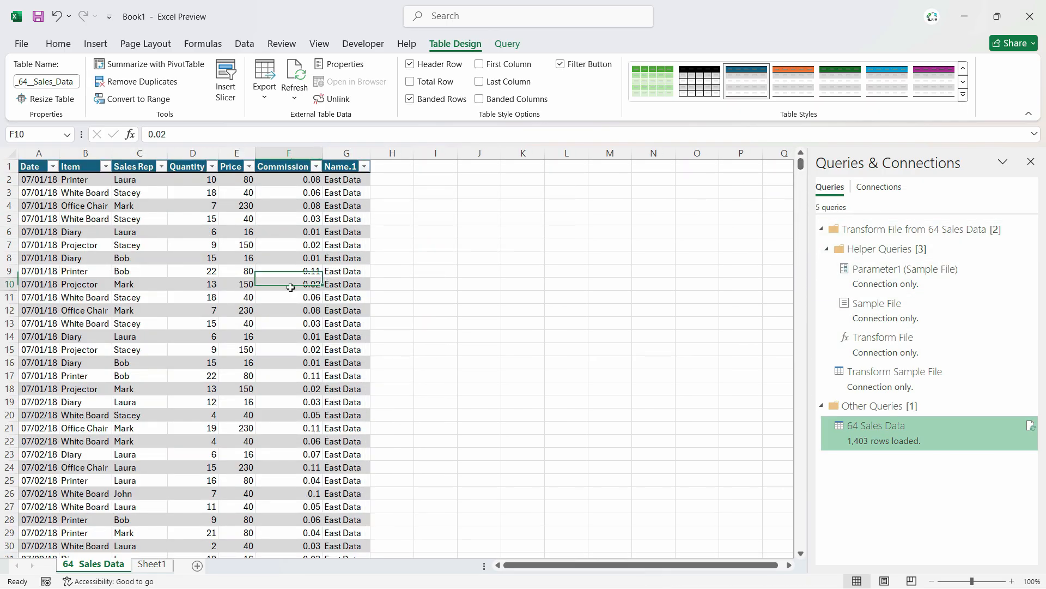
# In File Explorer, copy both Mid-West Data files from the 64. Additional Data folder into the 64. Sales Data folder
pyautogui.hotkey('alt', 'Tab')
pyautogui.click(106, 17)
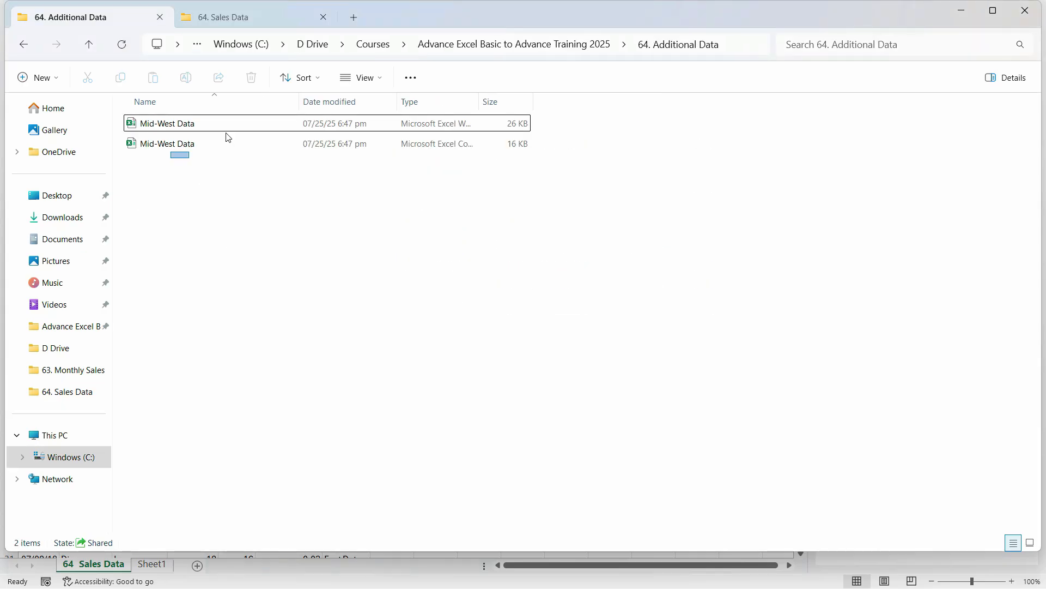
pyautogui.moveTo(222, 140); pyautogui.dragTo(223, 127)
pyautogui.hotkey('ctrl', 'c')
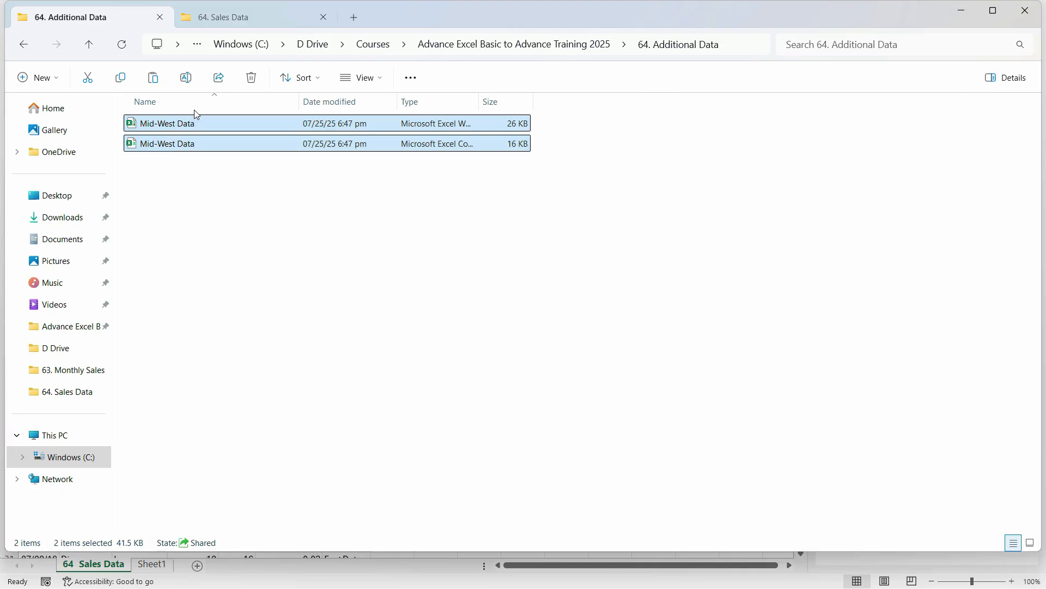
pyautogui.click(254, 21)
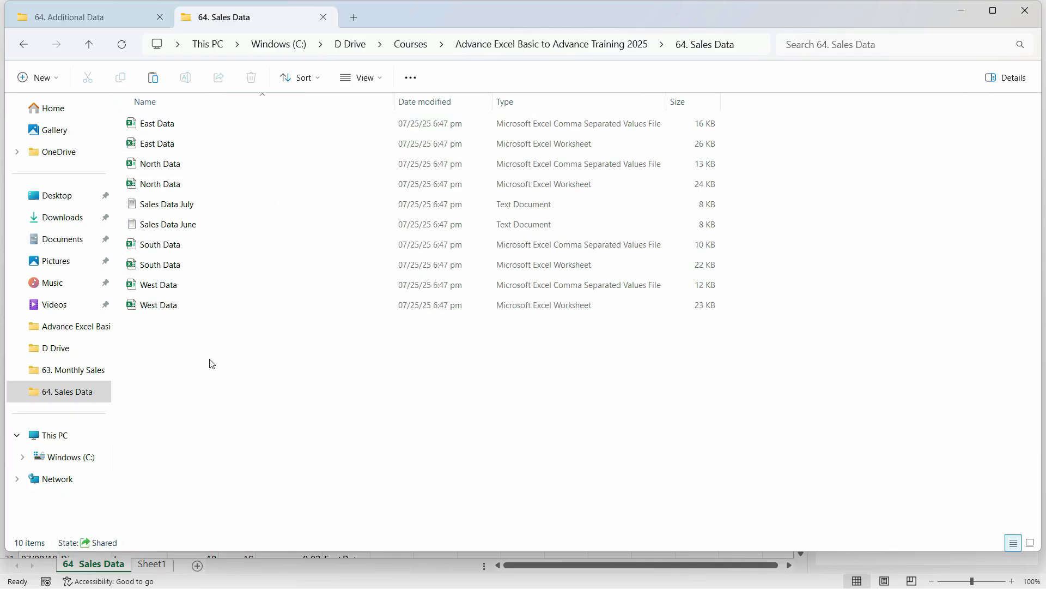
pyautogui.hotkey('ctrl', 'v')
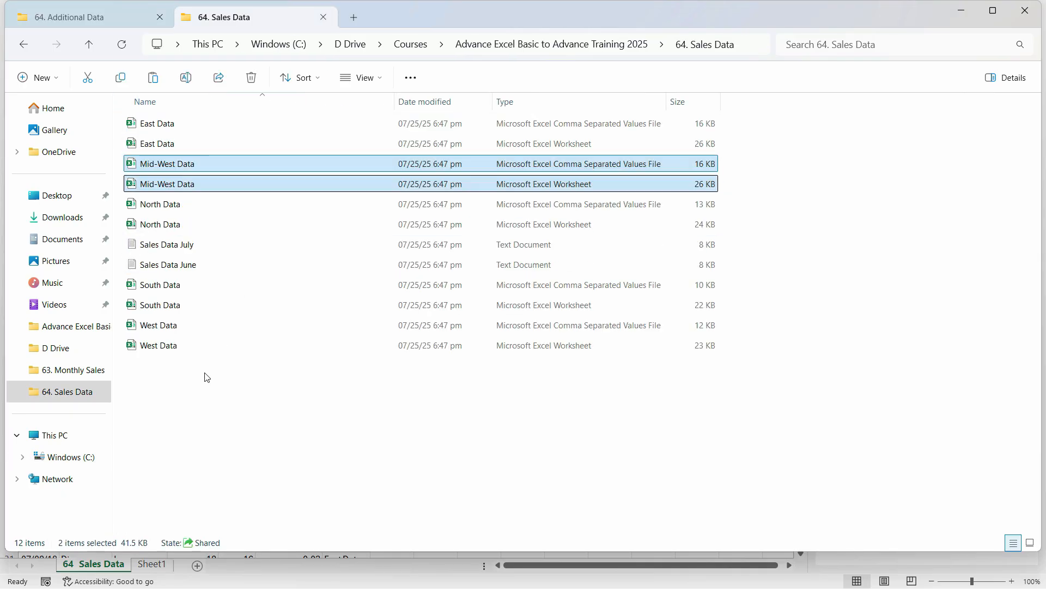
pyautogui.click(207, 377)
# Return to Excel, refresh the 64 Sales Data query again, and check the reloaded table for the Midwest Data rows
pyautogui.hotkey('alt', 'Tab')
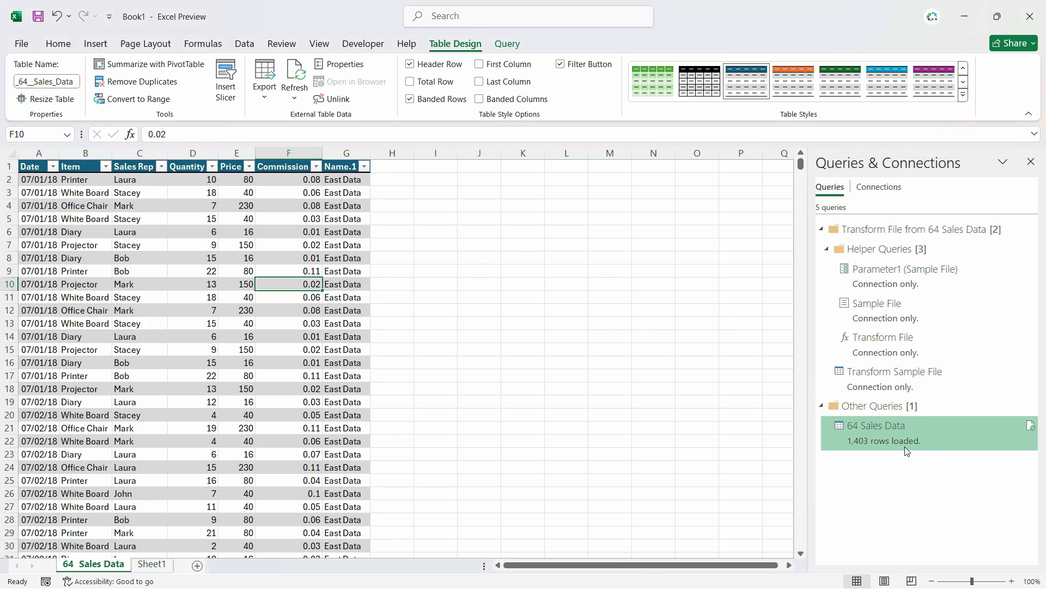
pyautogui.rightClick(909, 453)
pyautogui.click(934, 409)
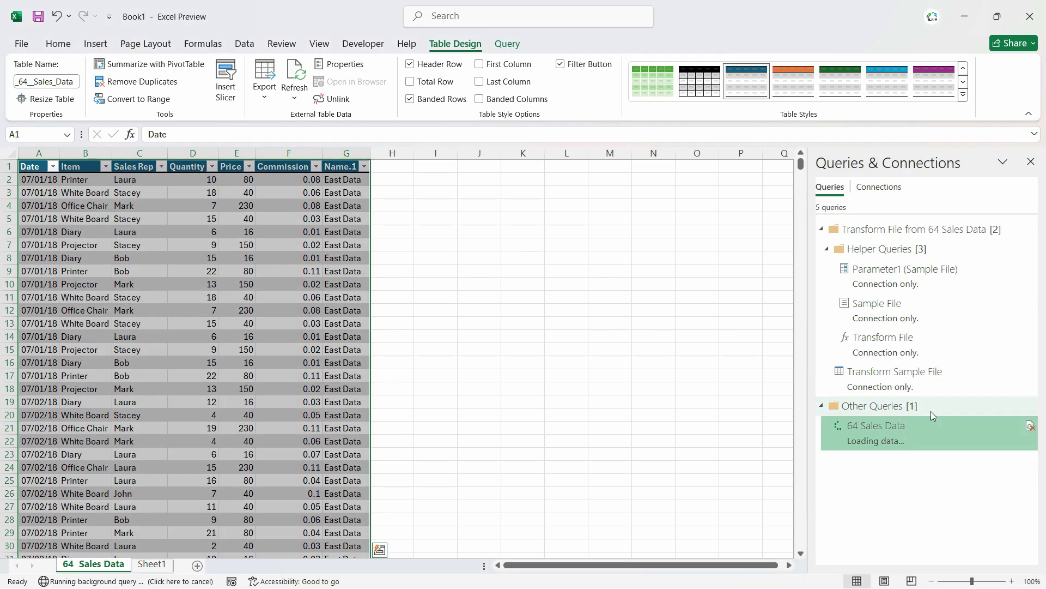
pyautogui.click(351, 545)
pyautogui.scroll(-20, 344, 299)
pyautogui.scroll(-20, 344, 298)
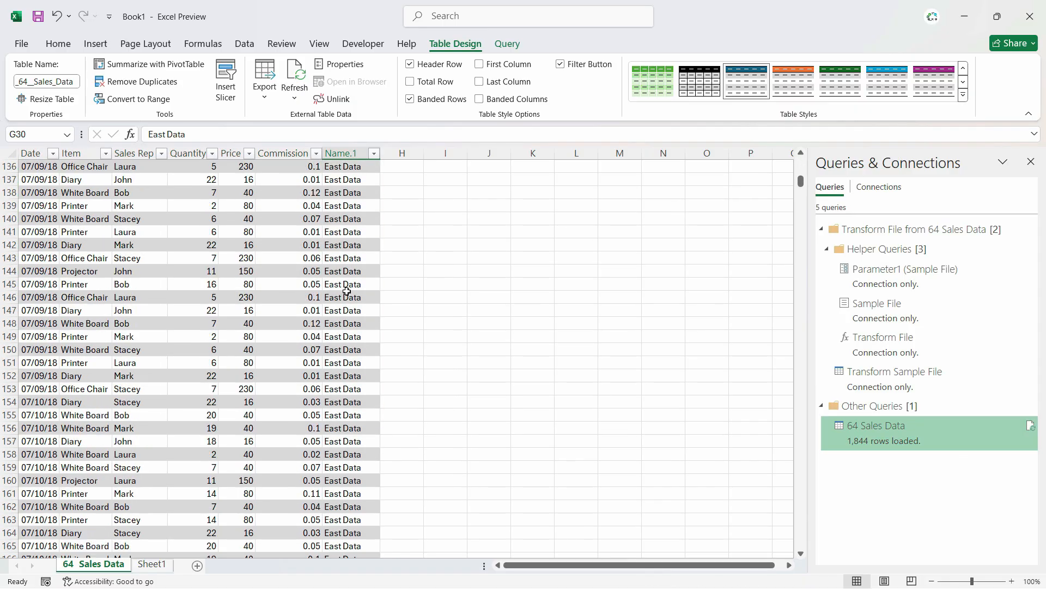
pyautogui.scroll(-20, 332, 310)
pyautogui.click(332, 310)
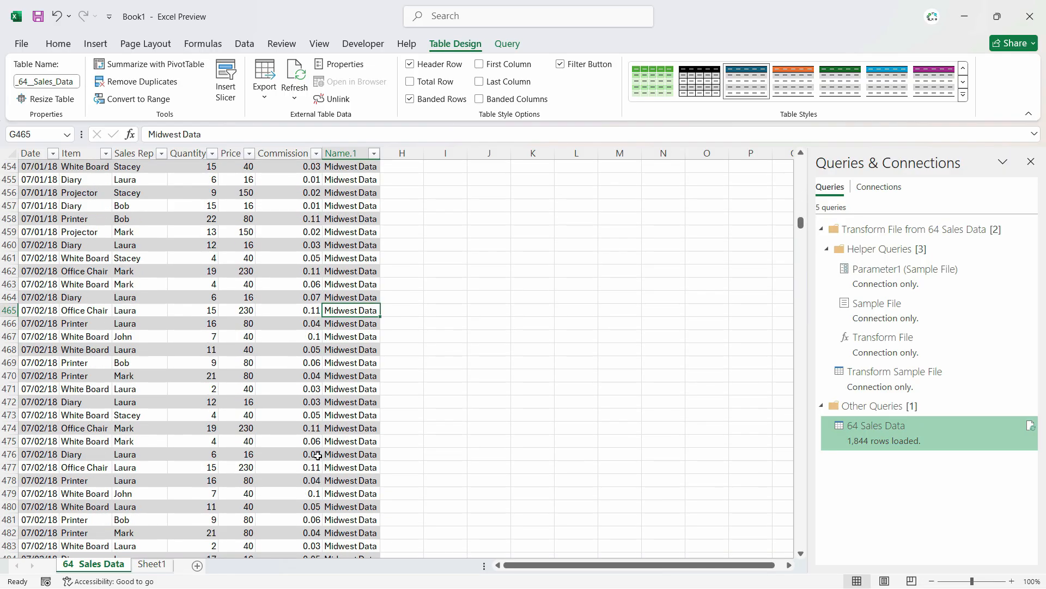
# Save the workbook as "64. Combine Multiple Excel Files in a Folder Using Power Query" in the Advance Excel Basic to Advance Training 2025 folder
pyautogui.click(19, 42)
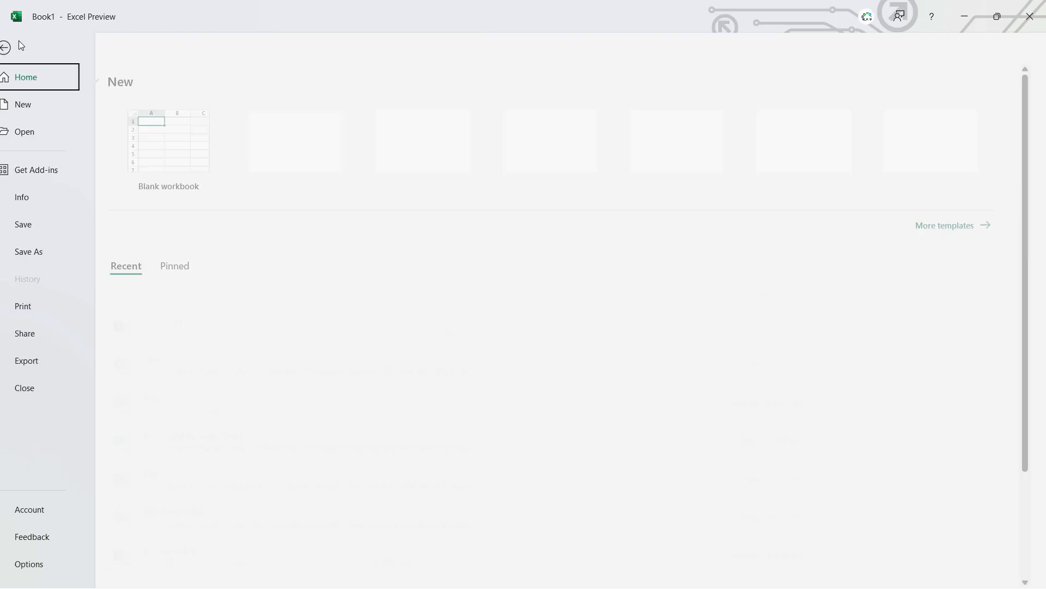
pyautogui.click(50, 253)
pyautogui.write('64.')
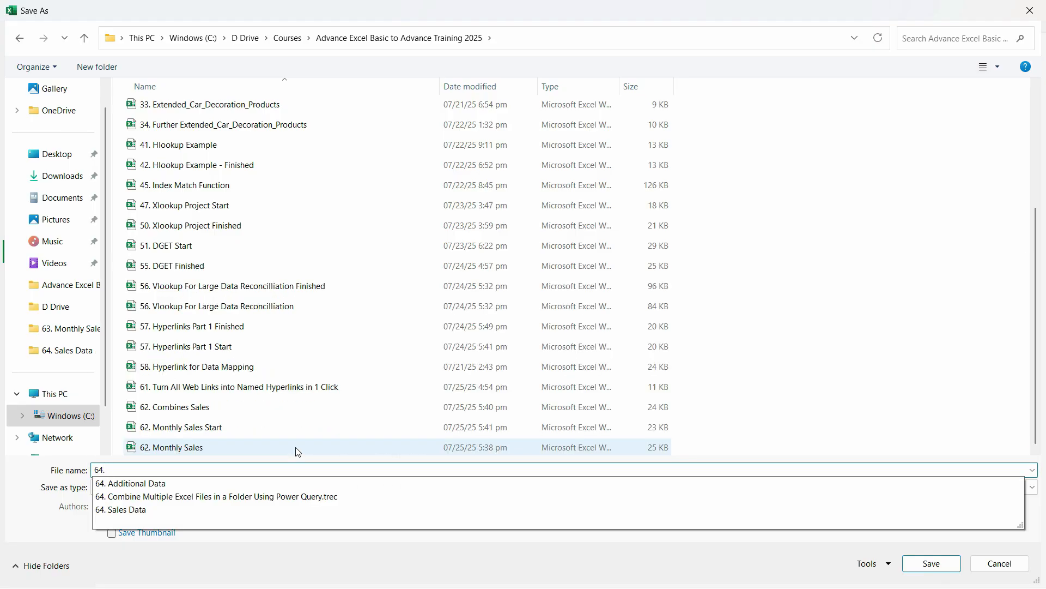
pyautogui.hotkey('ctrl', 'v')
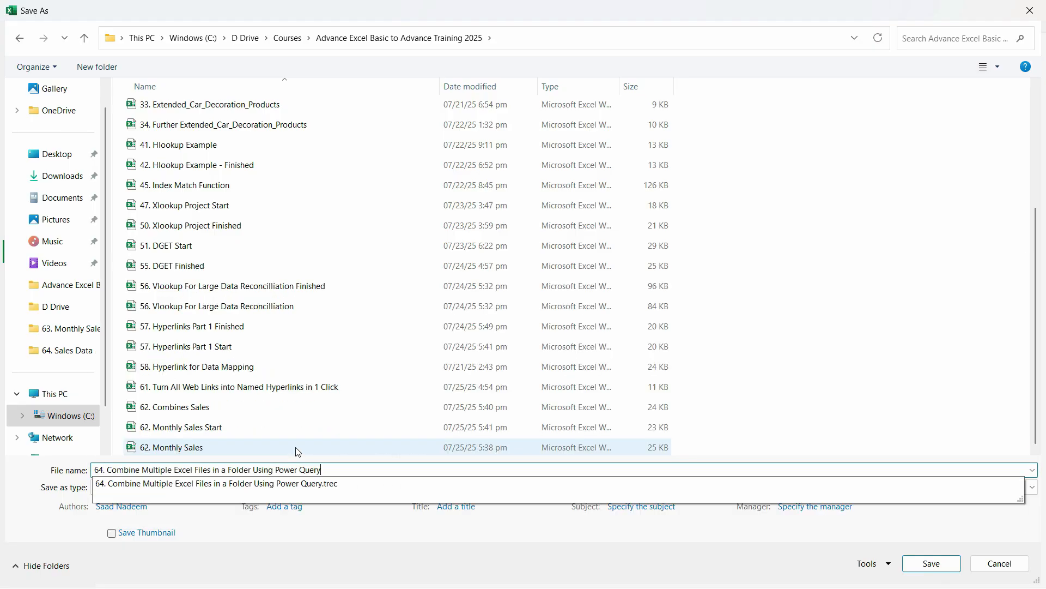
pyautogui.press('Return')
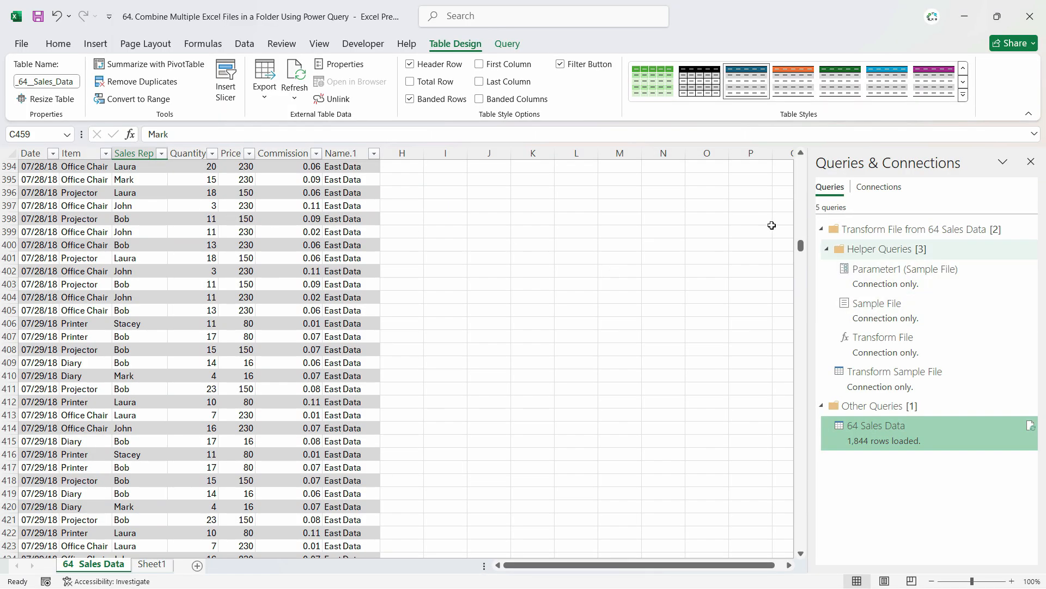